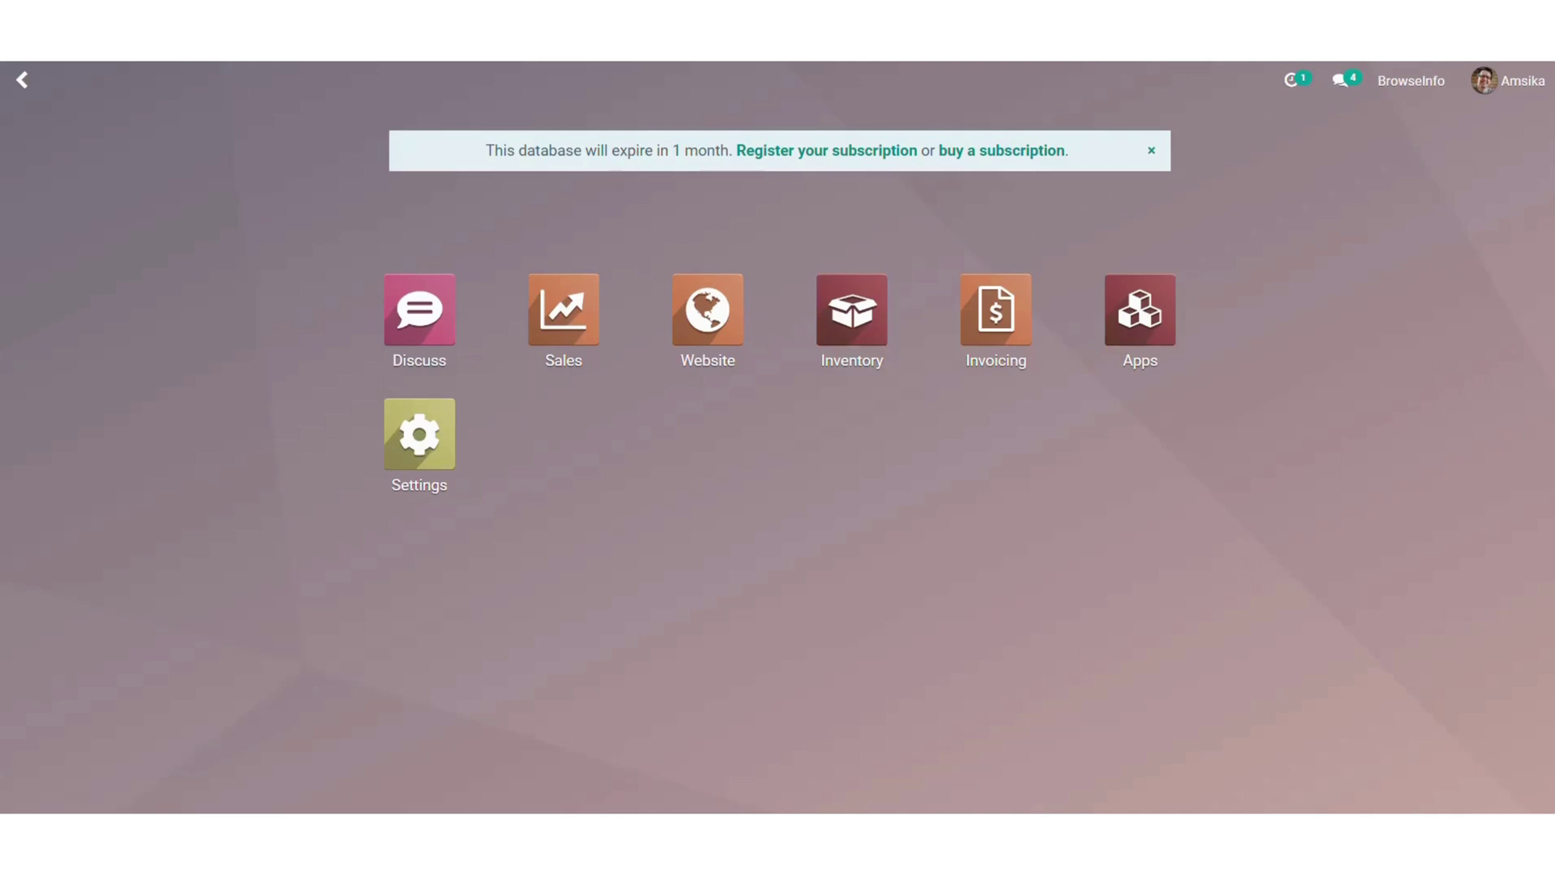
# Open the Sales Shipping Methods list: Free delivery charges, The Poste, Normal Delivery Charges, DHT
pyautogui.click(574, 322)
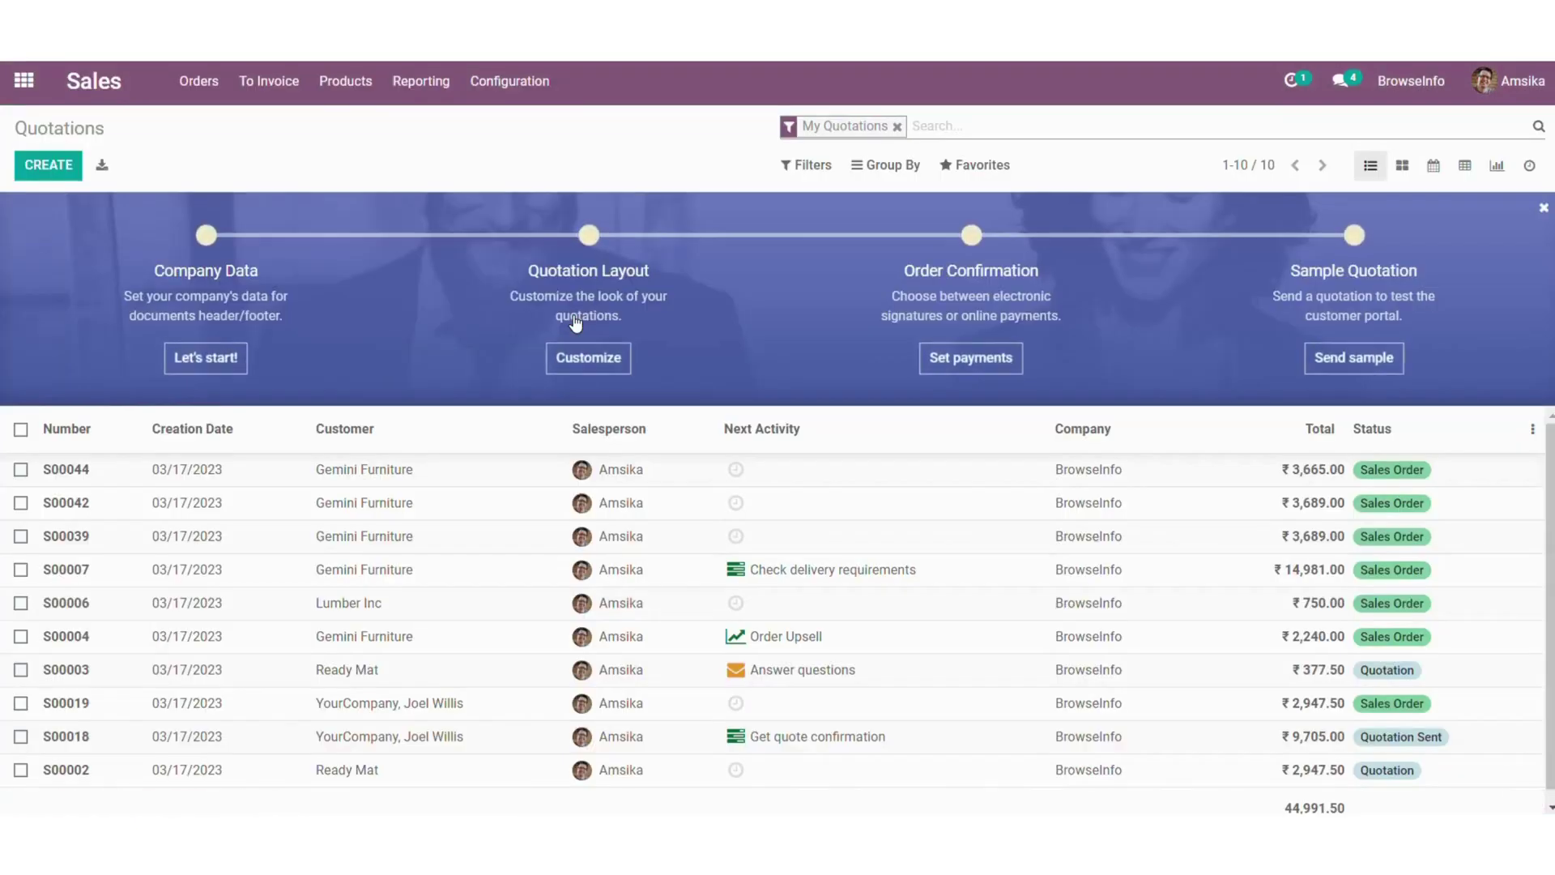
pyautogui.click(522, 97)
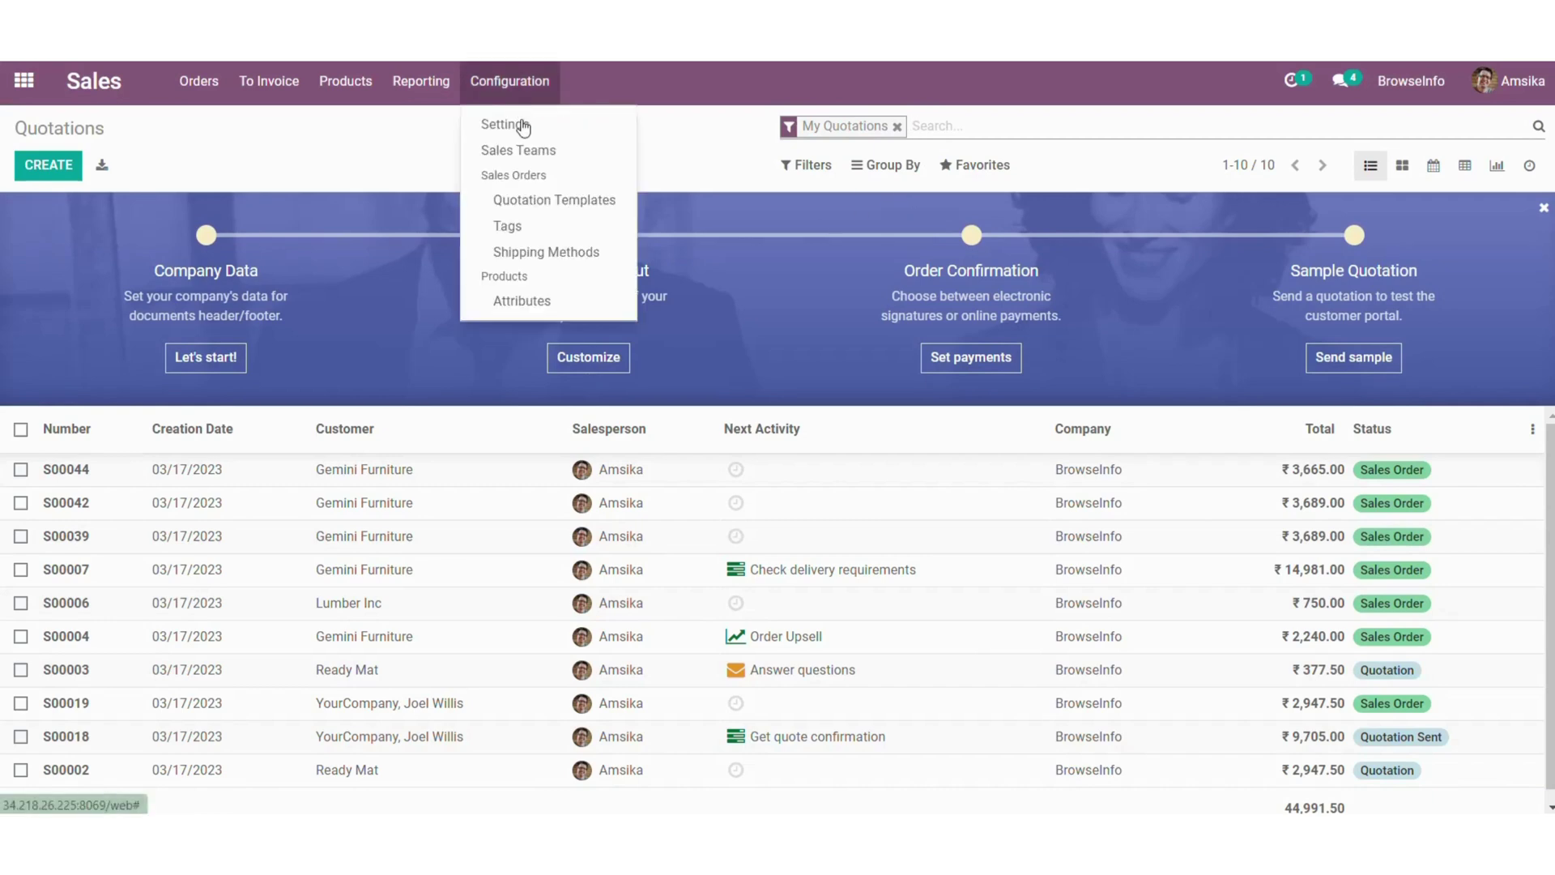
pyautogui.click(544, 264)
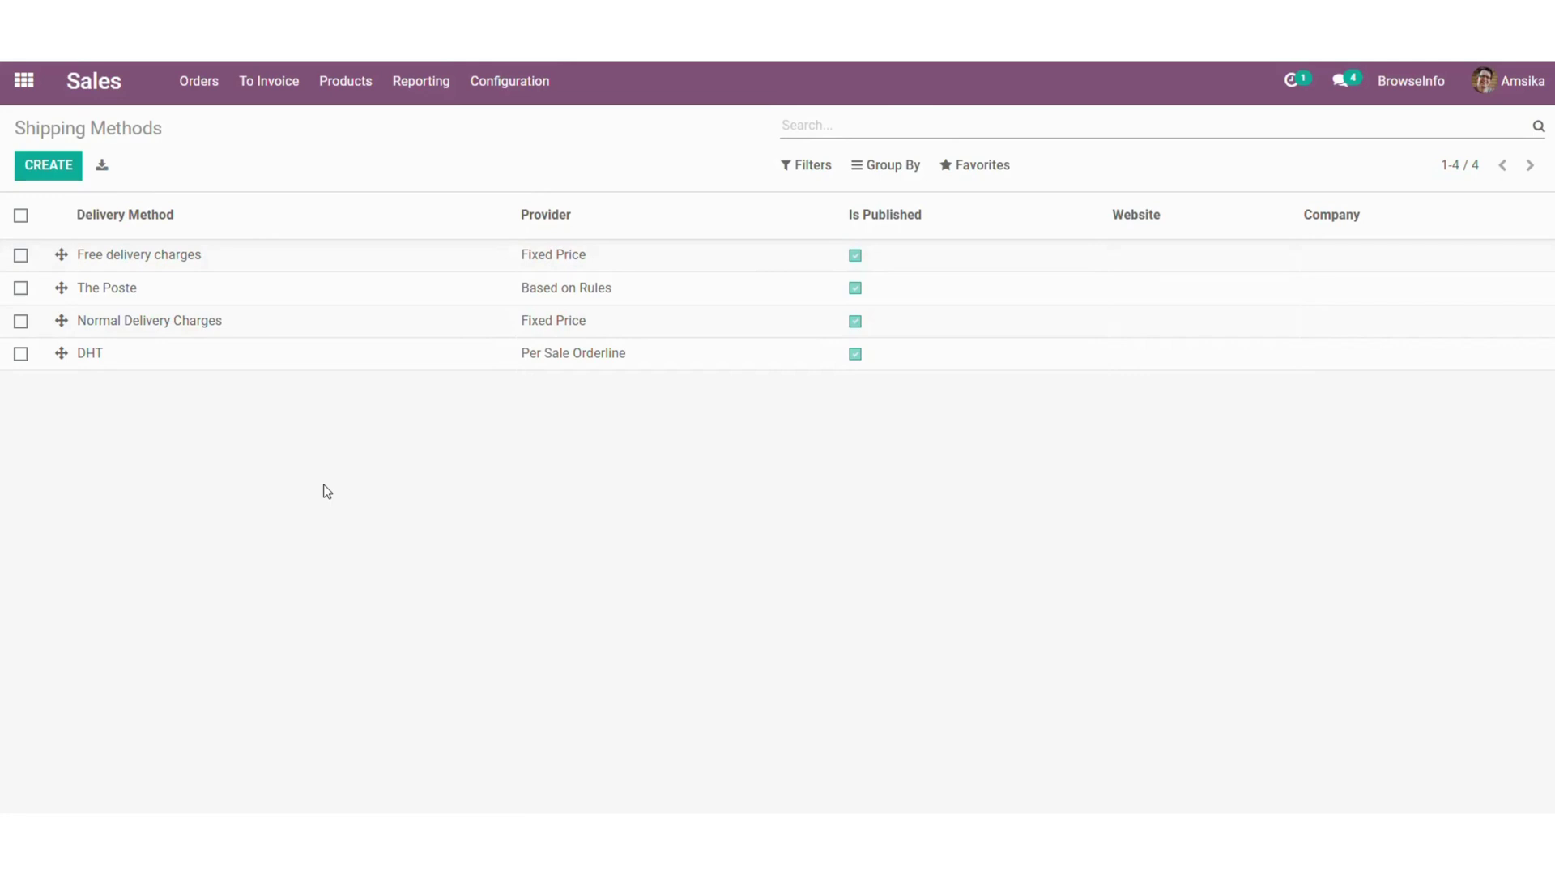
# Open the DHT shipping method in edit mode to review its Per Sale Orderline setup
pyautogui.click(143, 365)
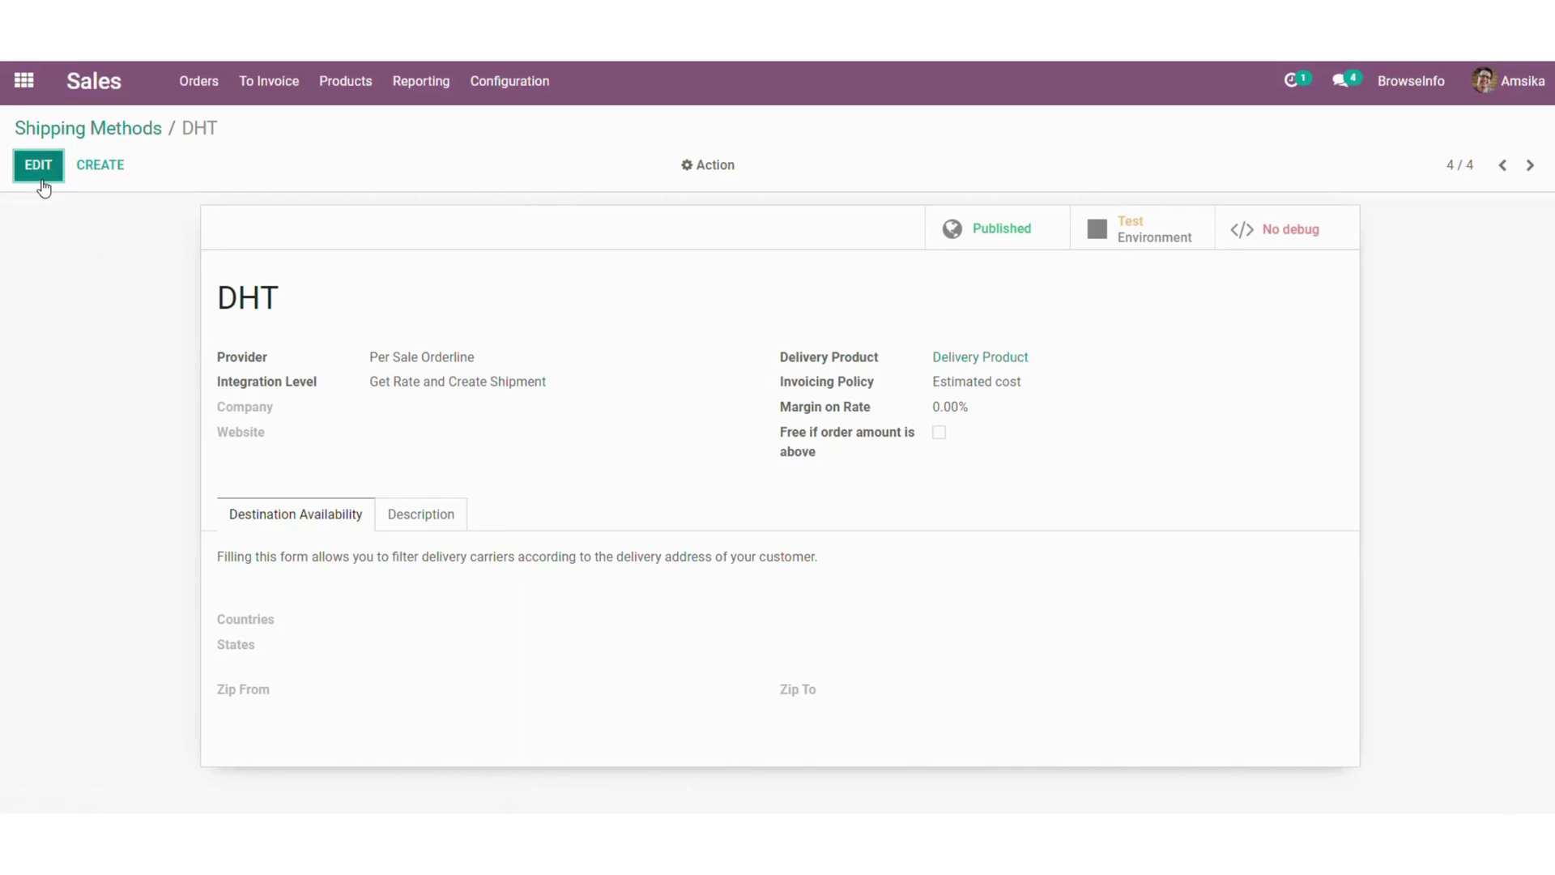
pyautogui.click(38, 166)
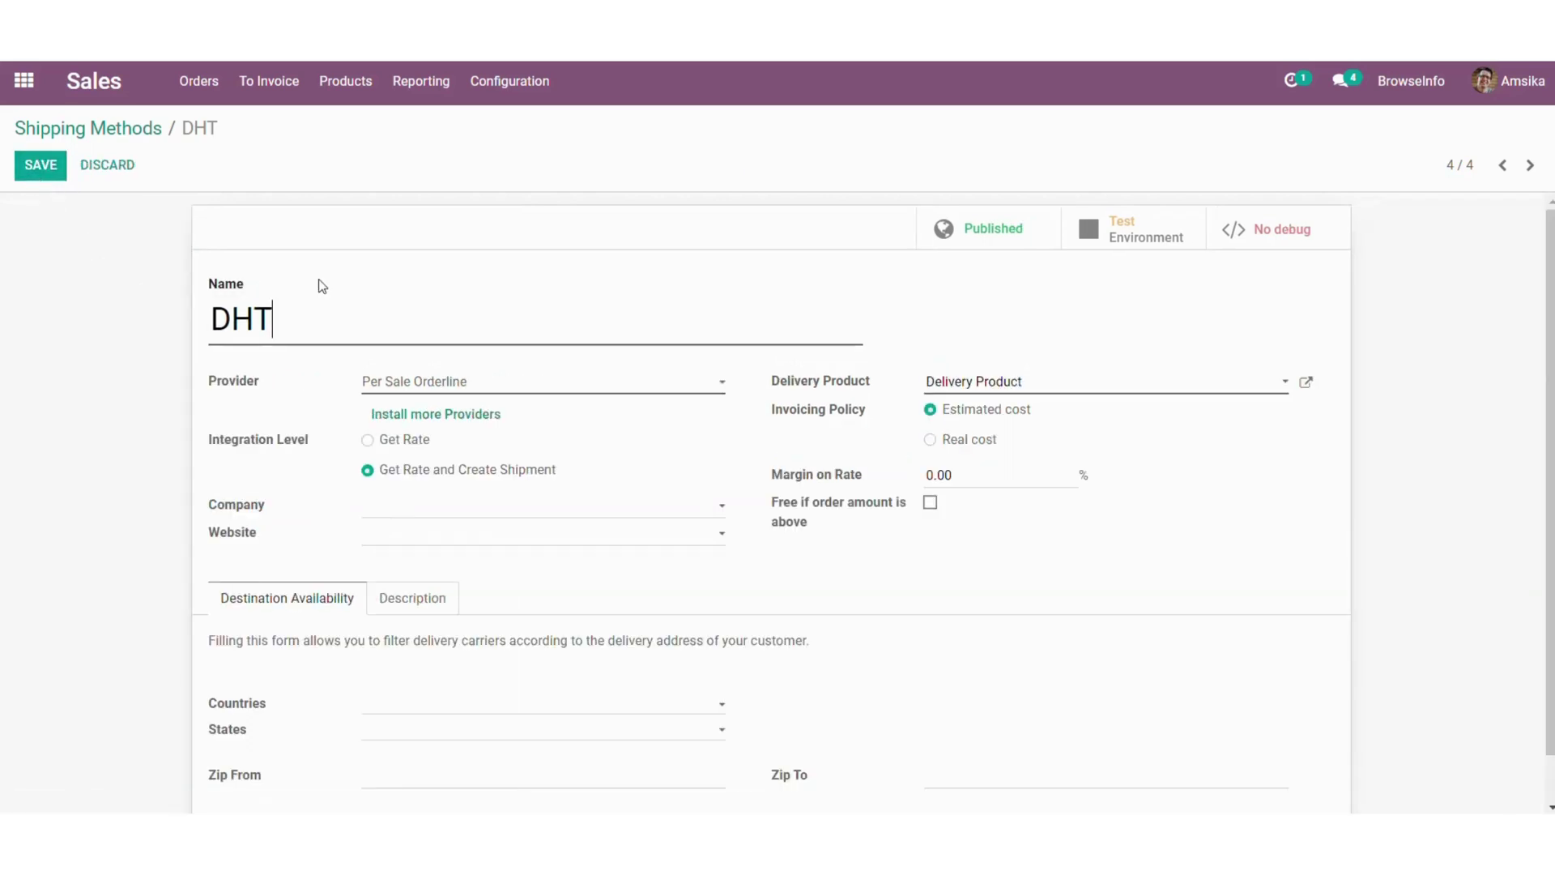
pyautogui.moveTo(770, 387); pyautogui.dragTo(878, 384)
pyautogui.click(879, 383)
# Keep DHT's Delivery Product type as Service and save both the product and DHT
pyautogui.click(1309, 384)
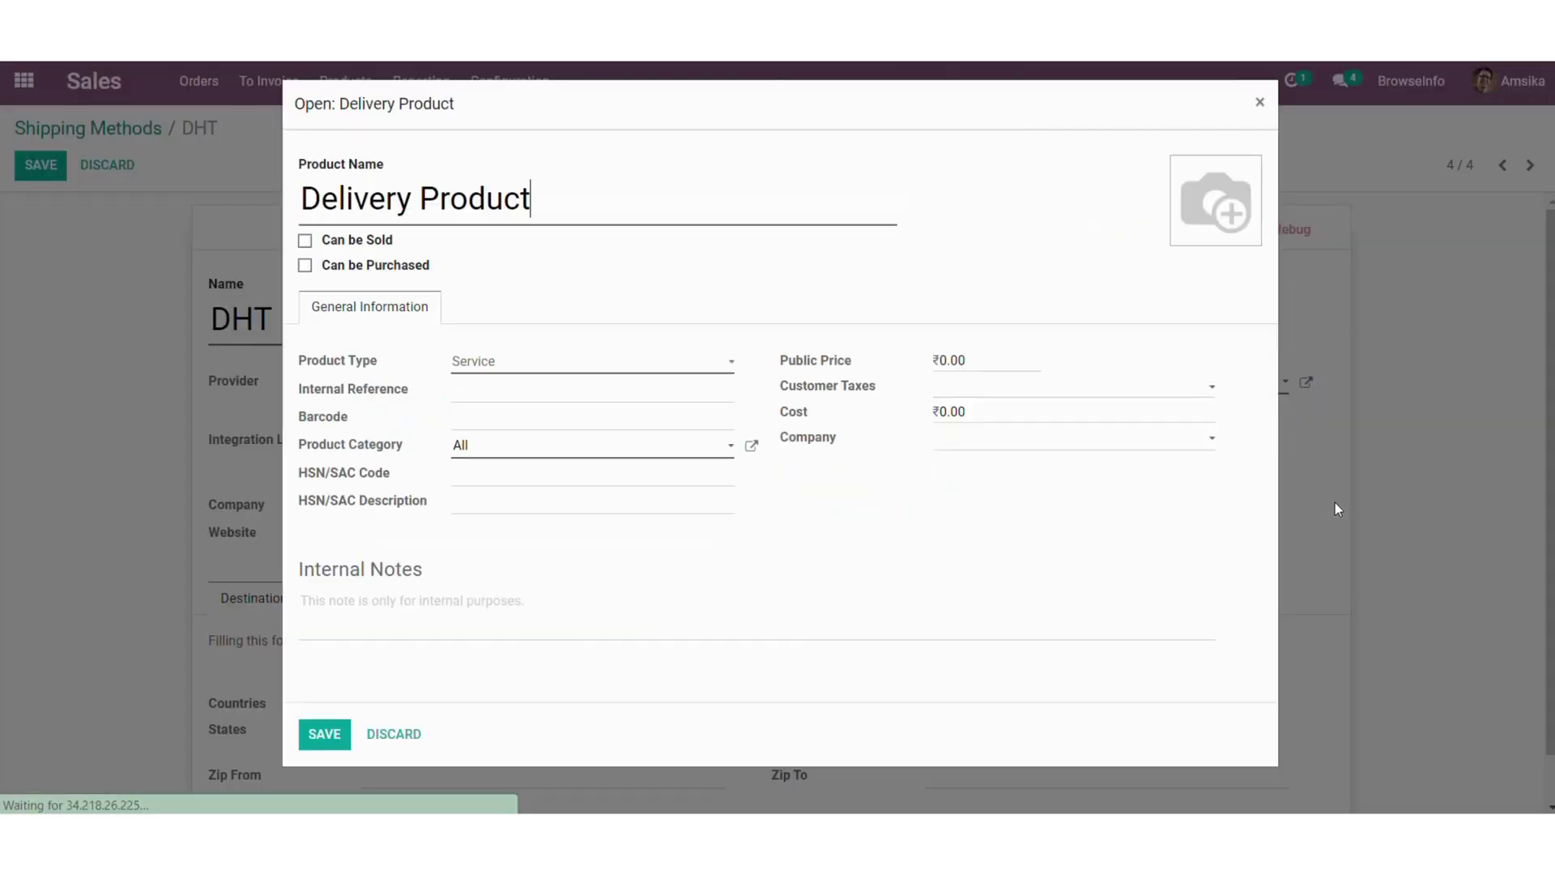
pyautogui.click(607, 366)
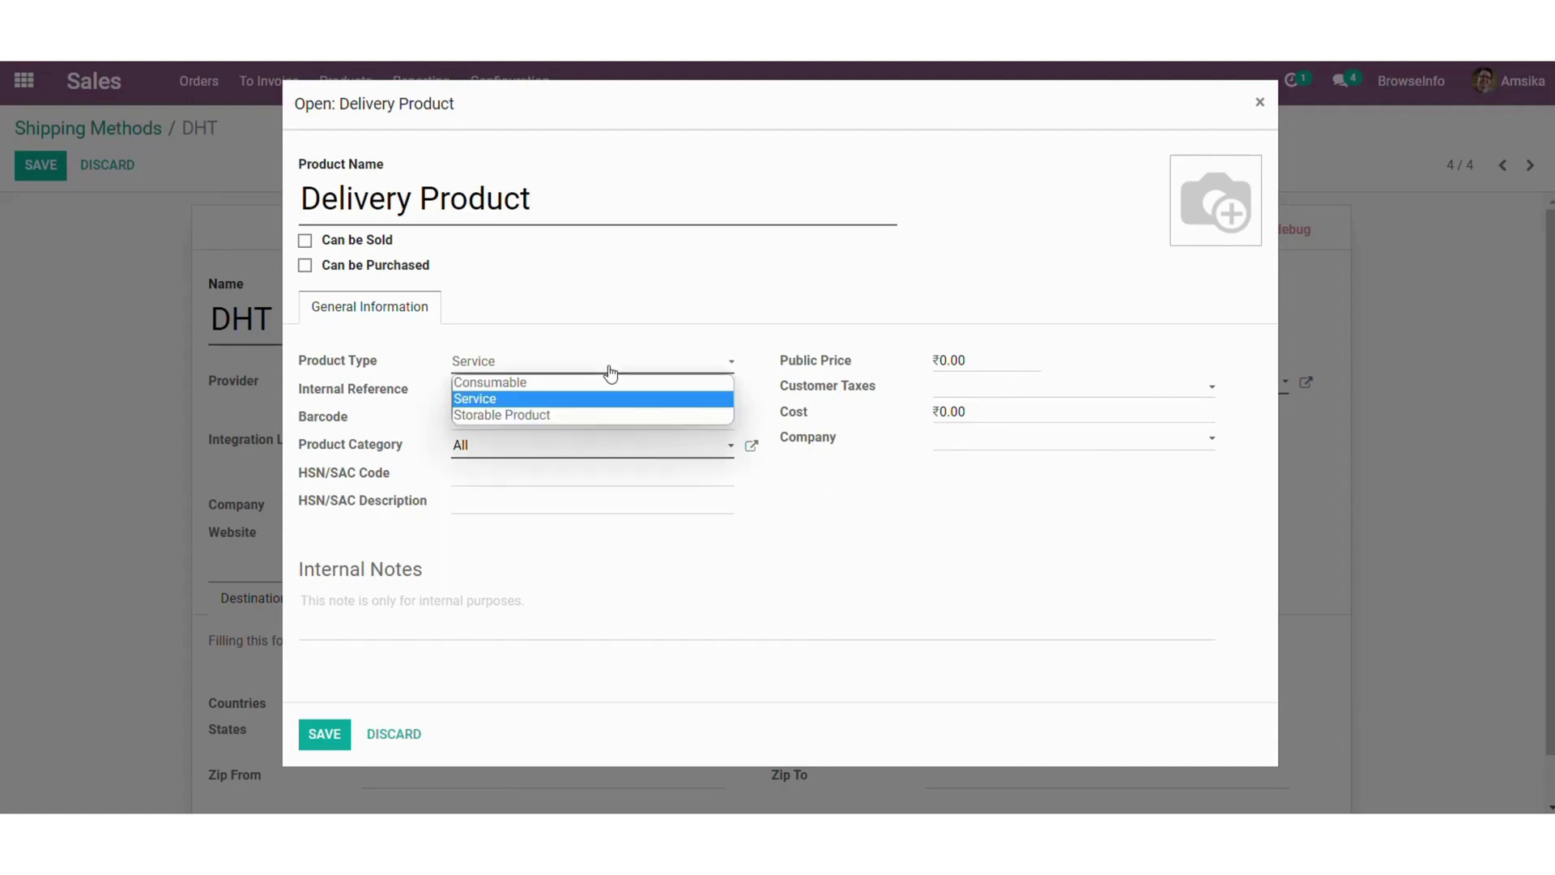
pyautogui.click(520, 399)
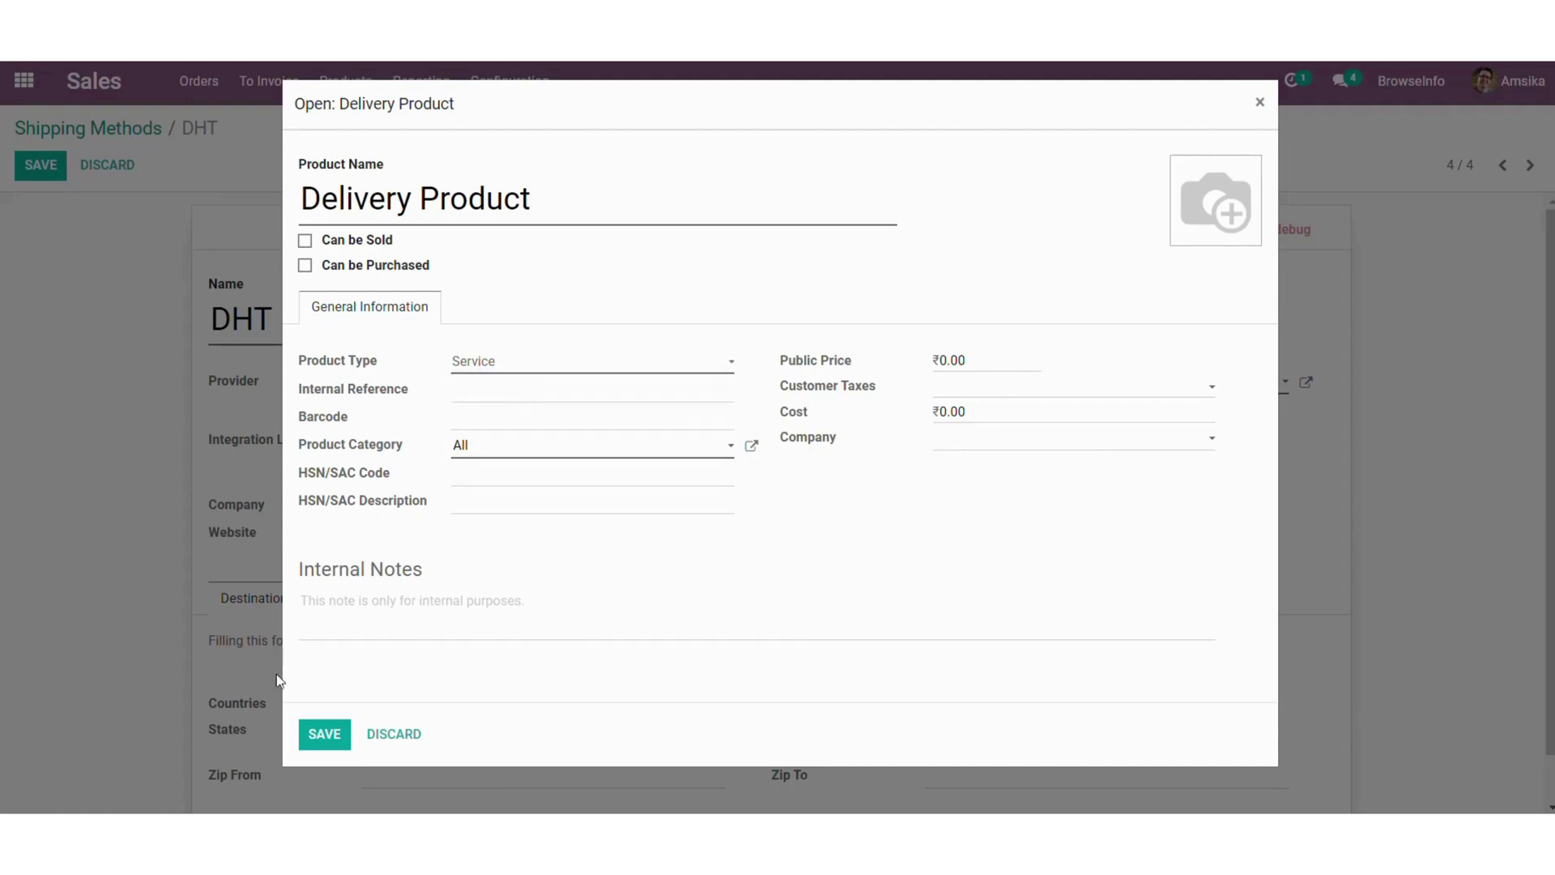
pyautogui.click(324, 734)
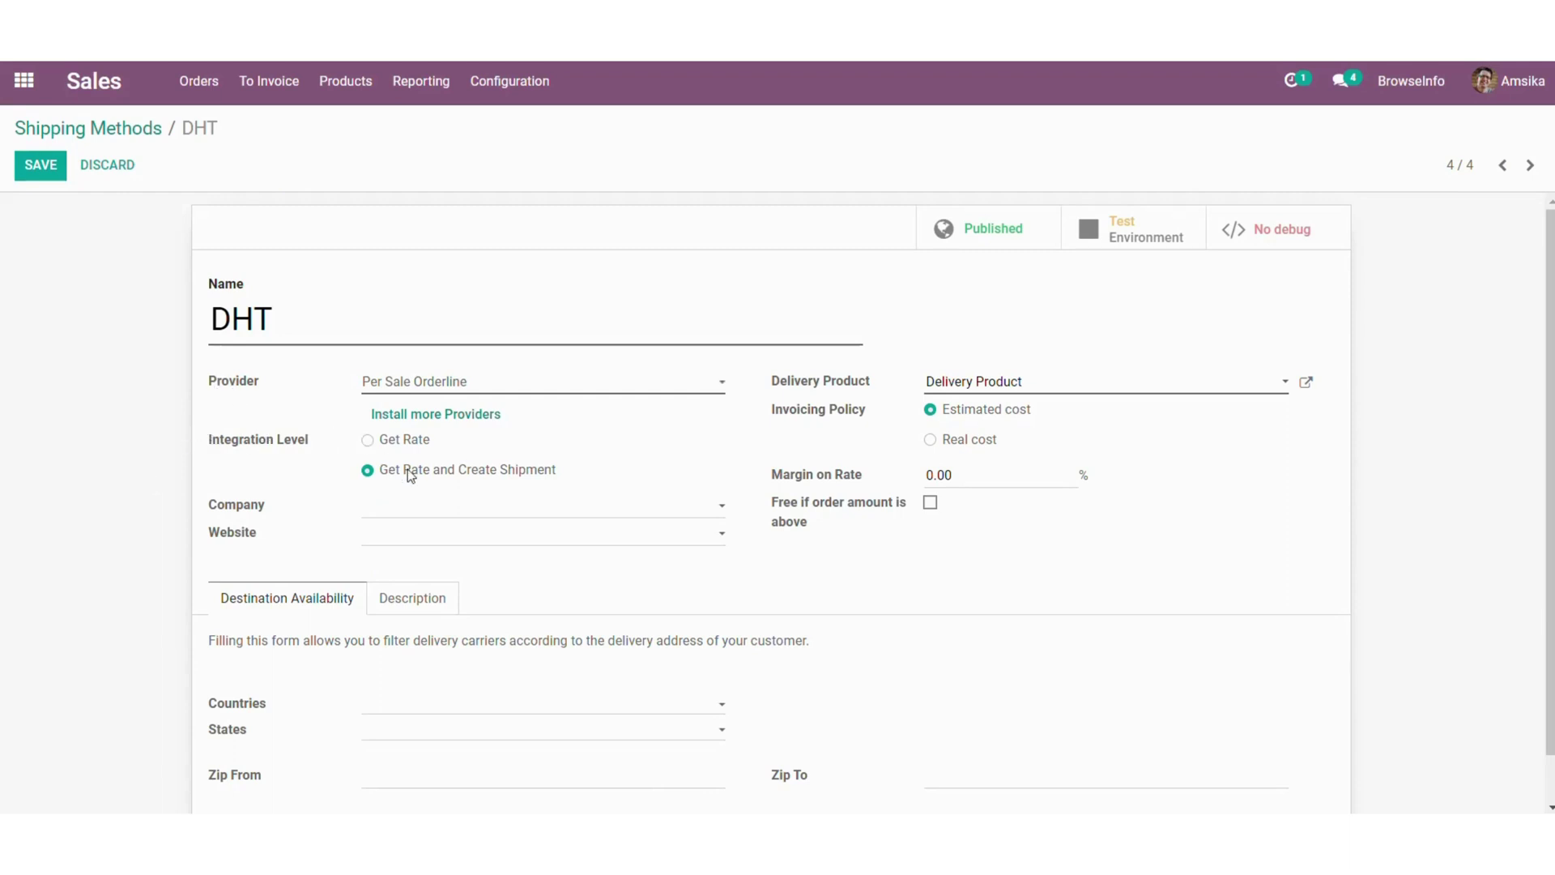
pyautogui.click(41, 172)
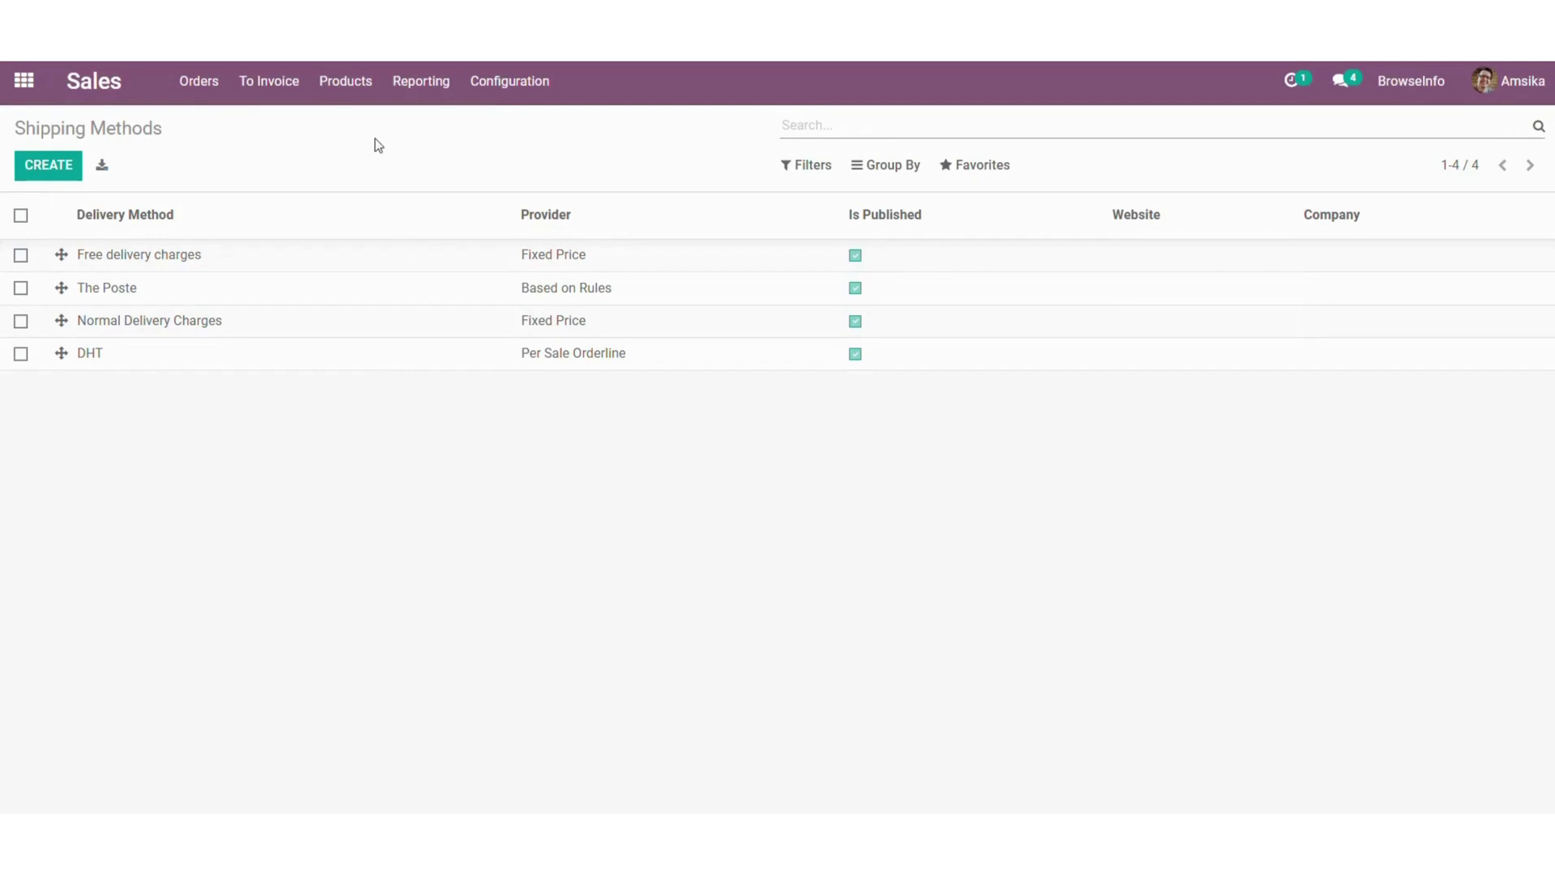
# Open the Drawer product's Inventory tab, where its delivery method is The Poste
pyautogui.click(344, 83)
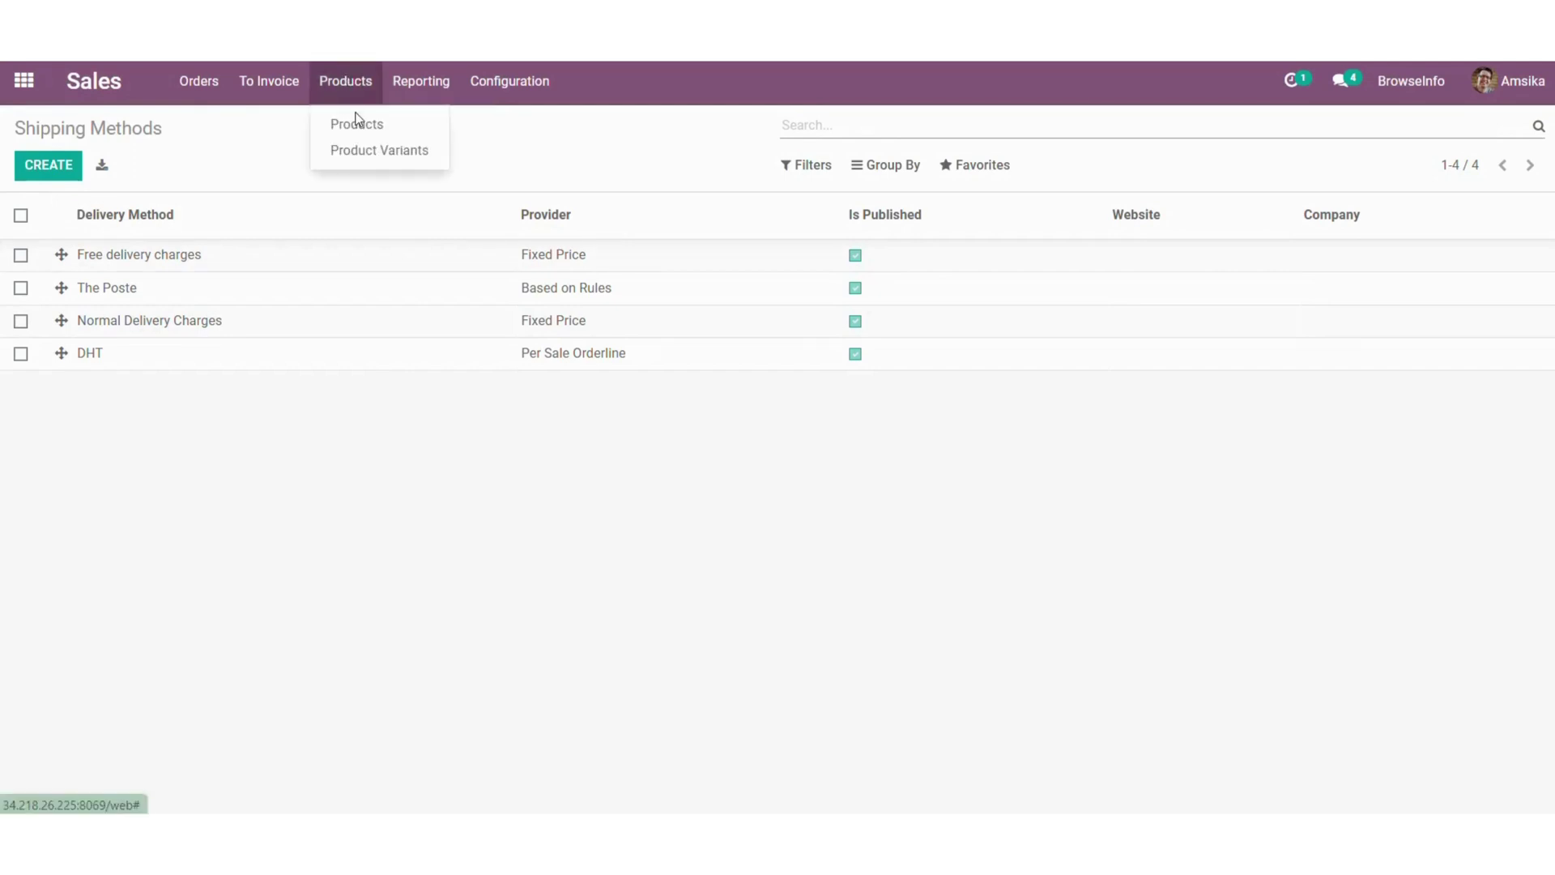
pyautogui.click(354, 122)
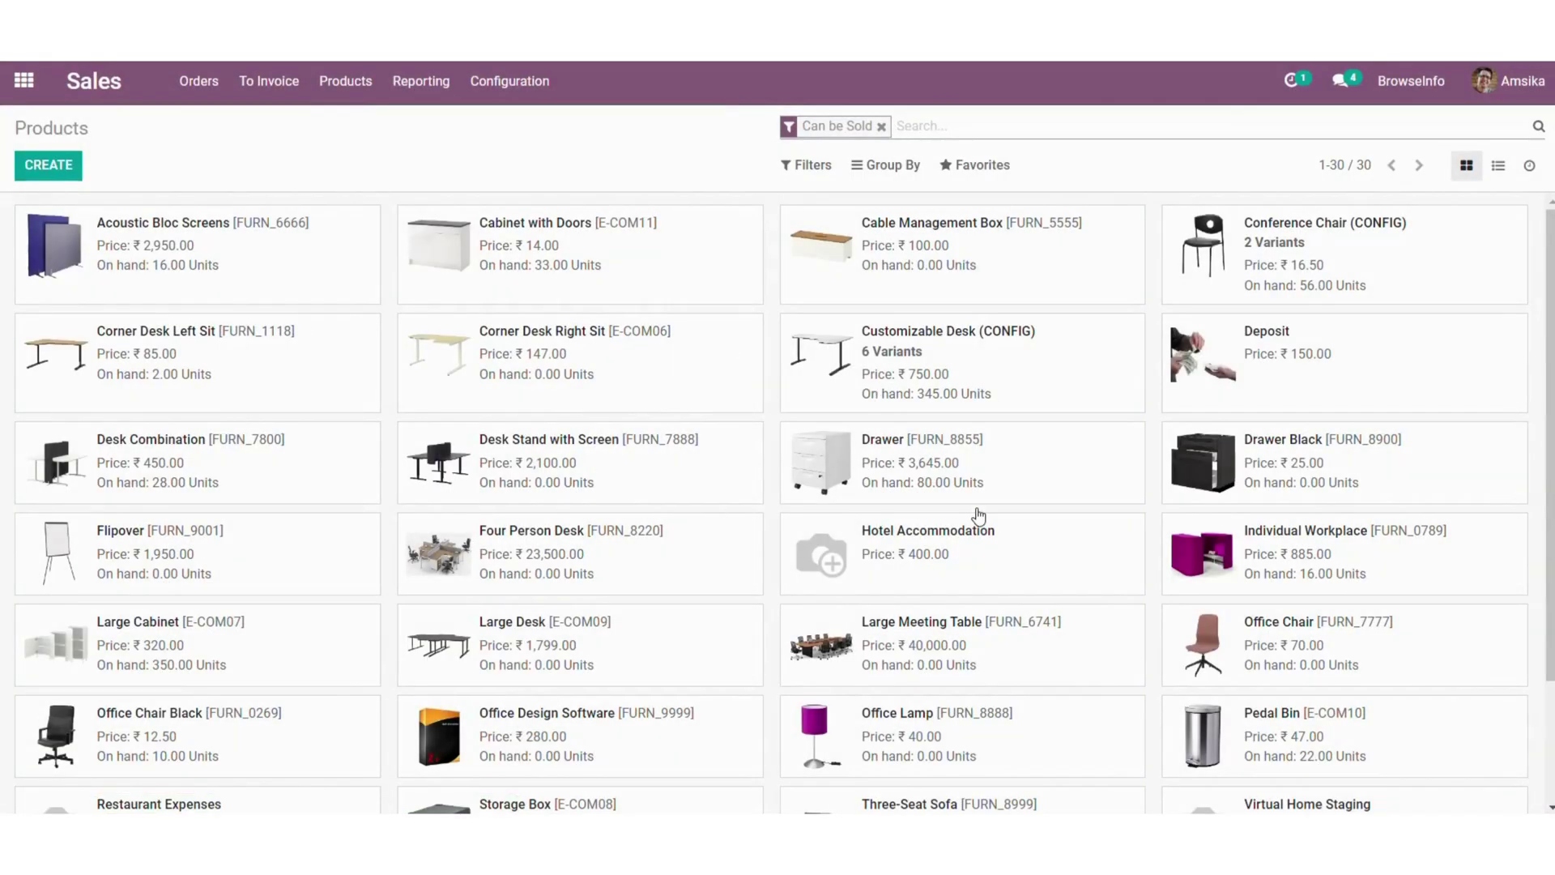
pyautogui.click(896, 454)
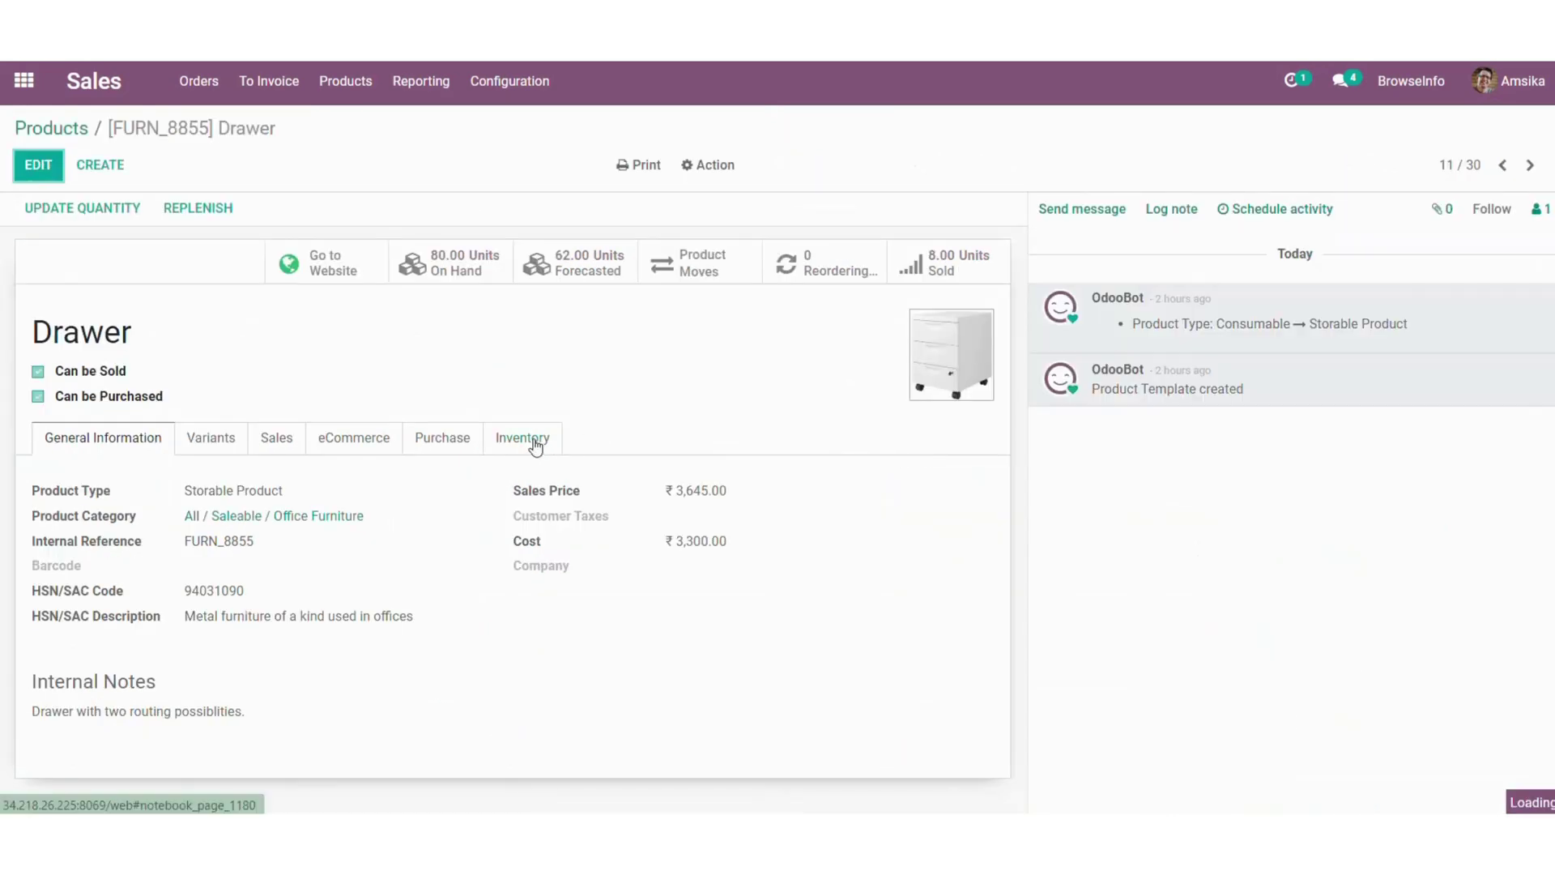
pyautogui.click(533, 441)
pyautogui.scroll(-3, 366, 685)
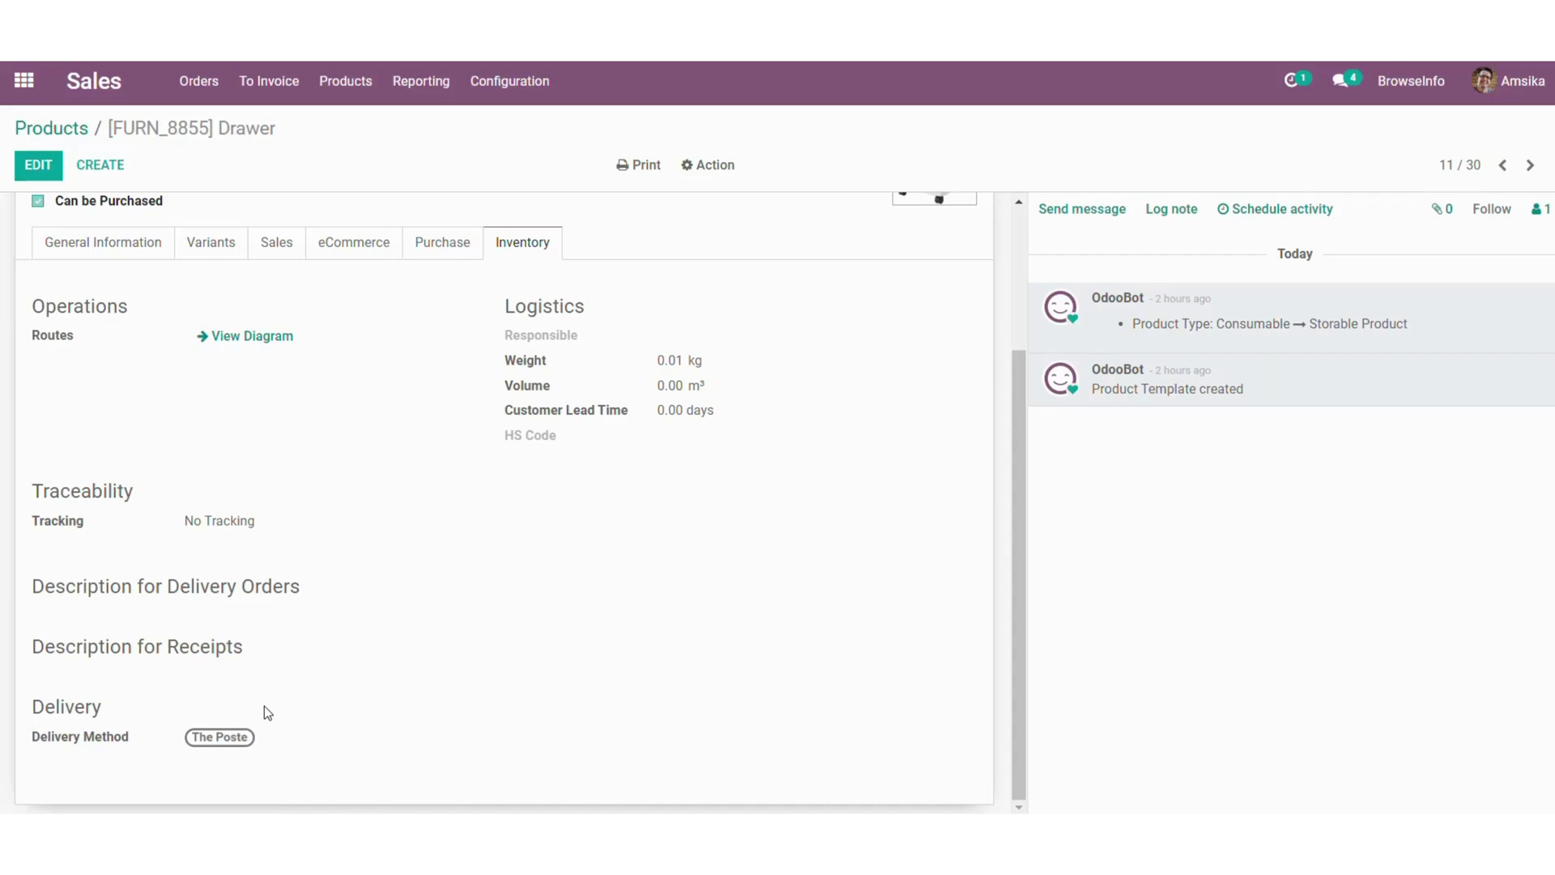
pyautogui.scroll(2, 389, 630)
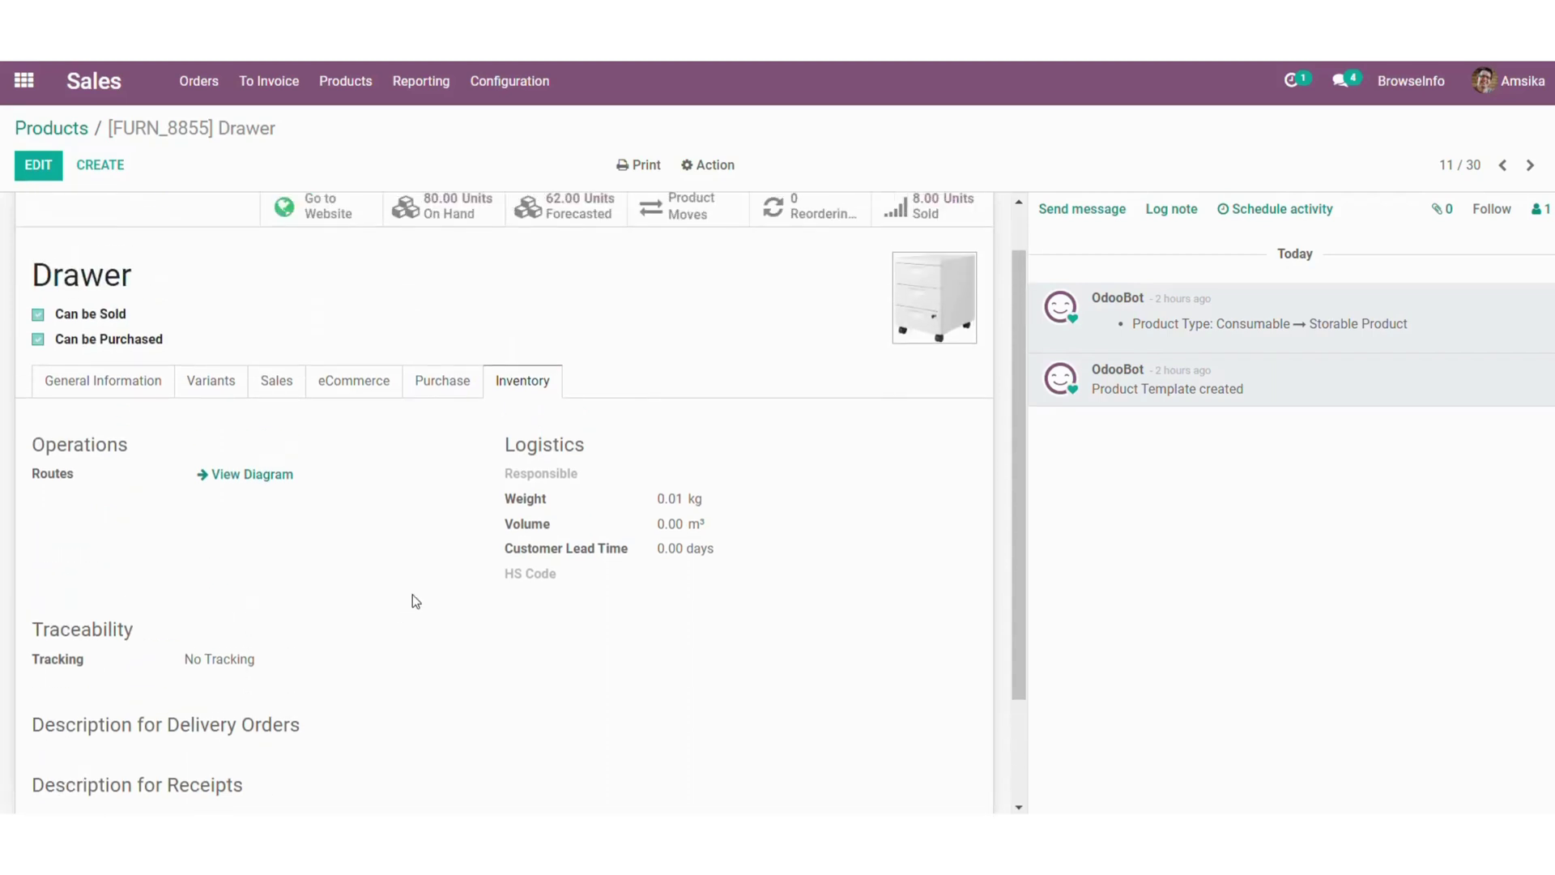
pyautogui.scroll(1, 415, 600)
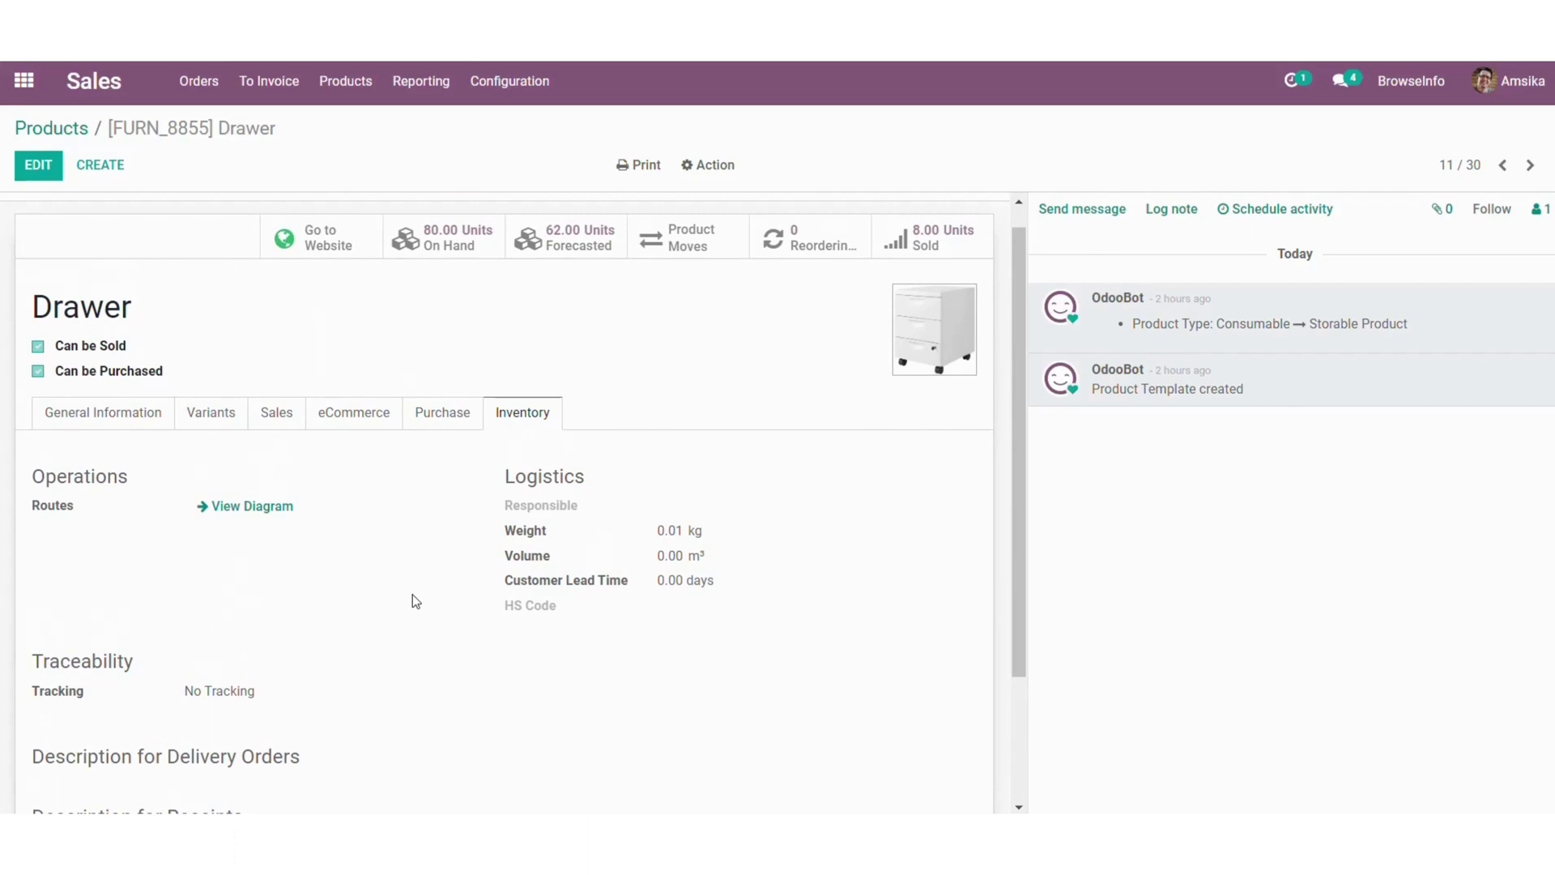
# Start a new quotation with Gemini Furniture as the customer
pyautogui.click(197, 97)
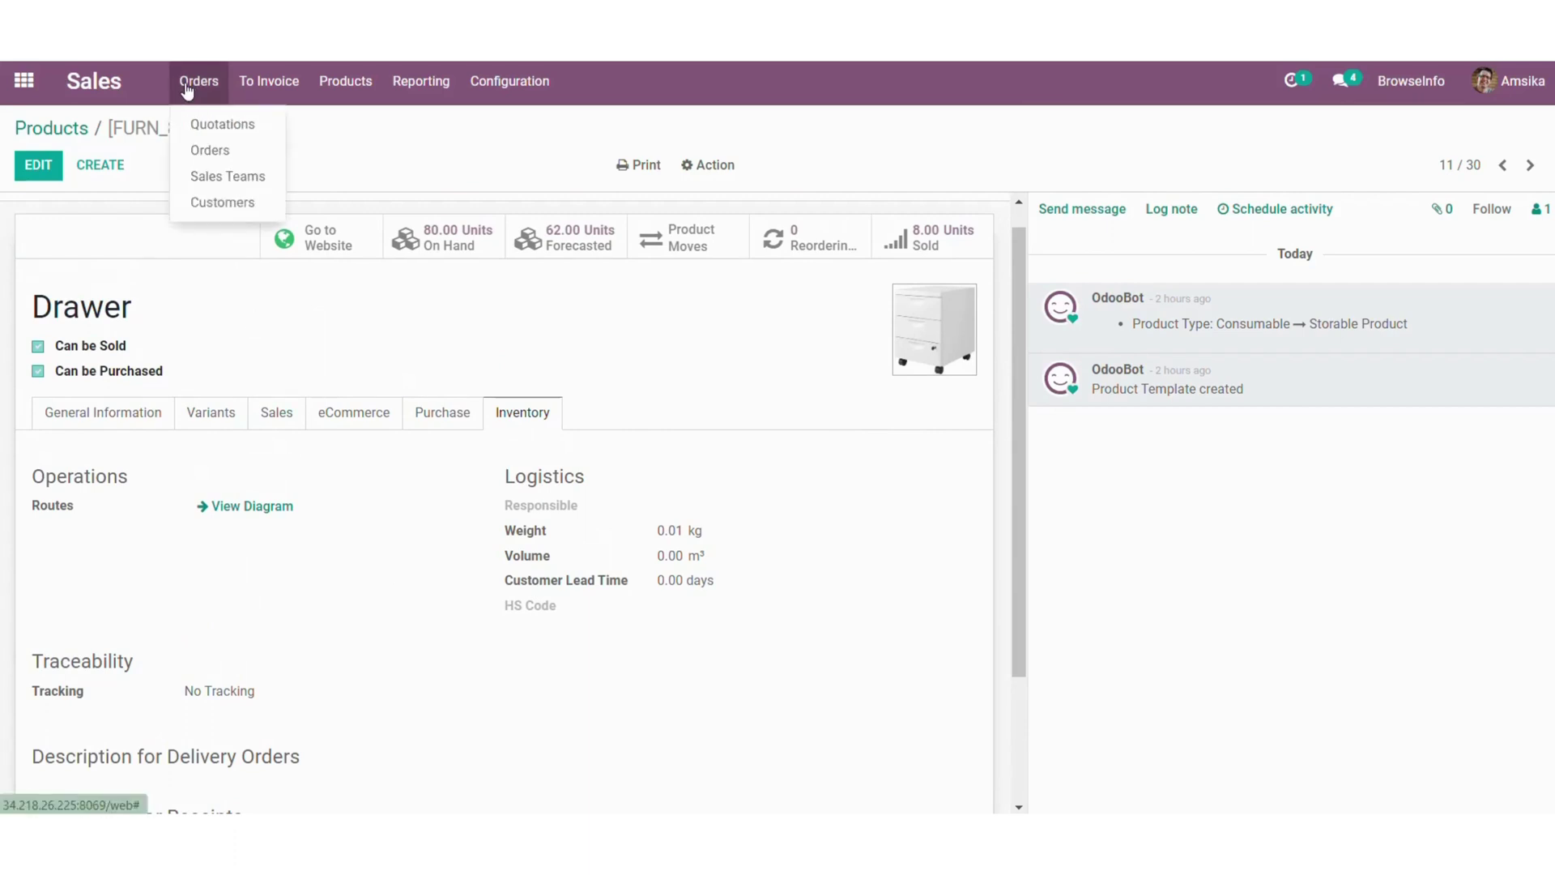
pyautogui.click(220, 124)
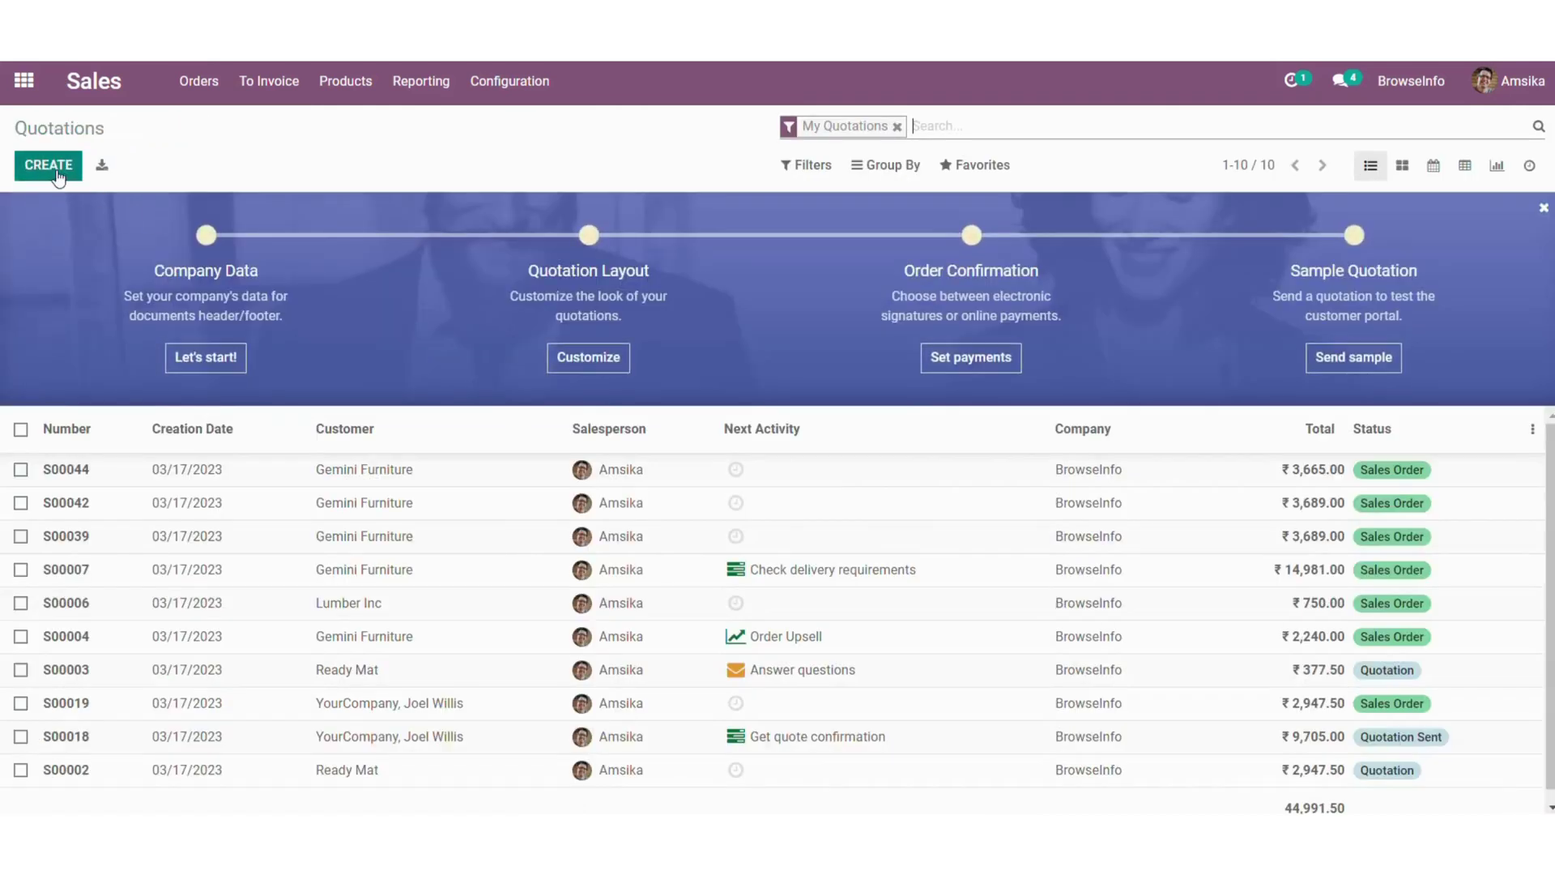
pyautogui.click(48, 166)
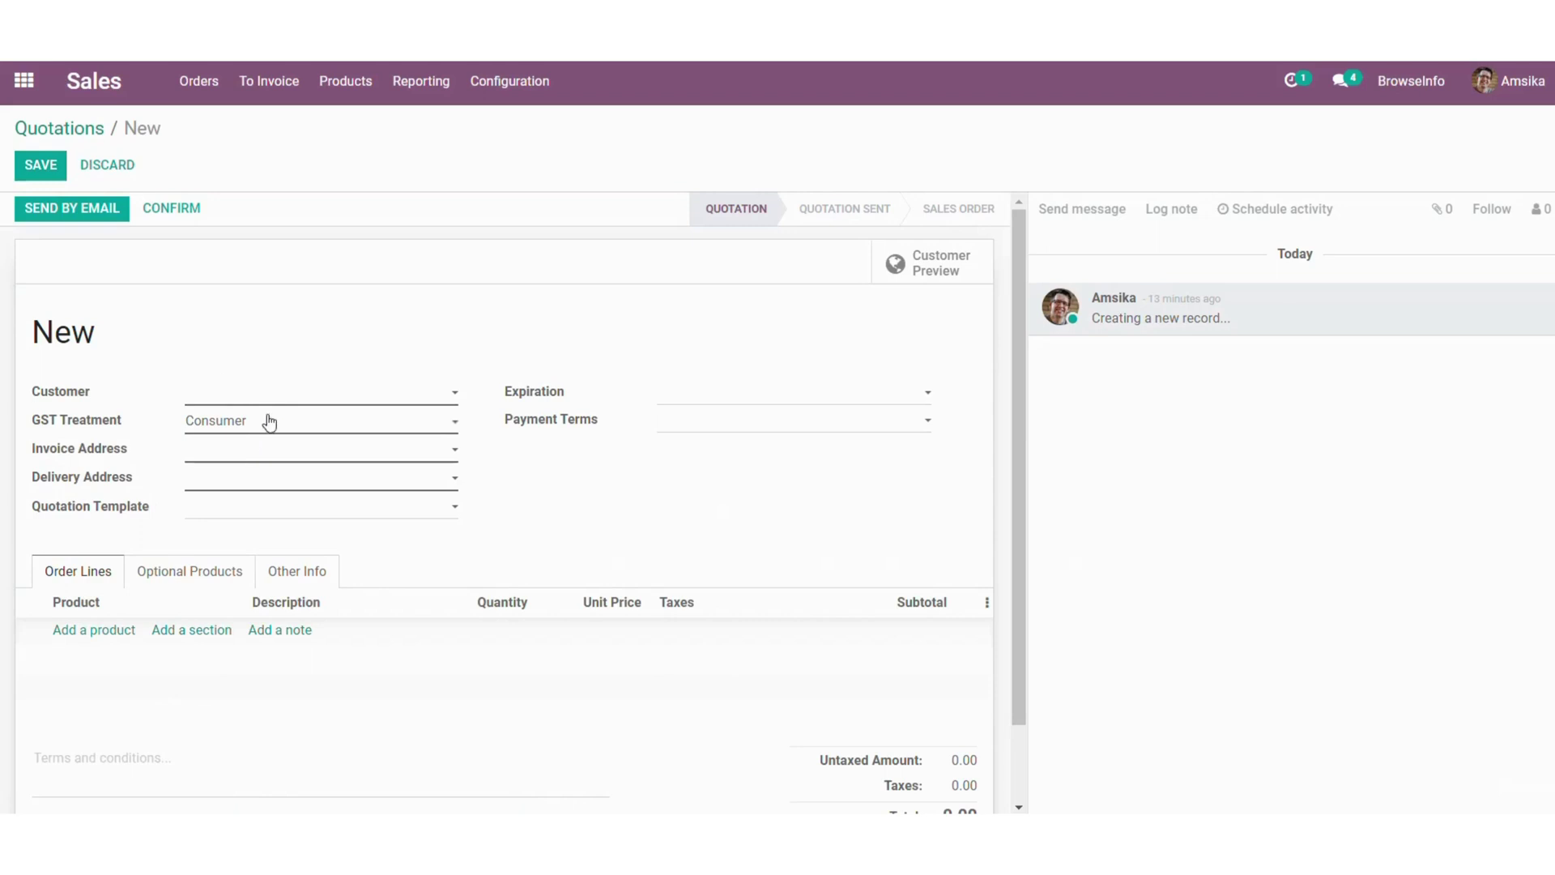
pyautogui.click(264, 393)
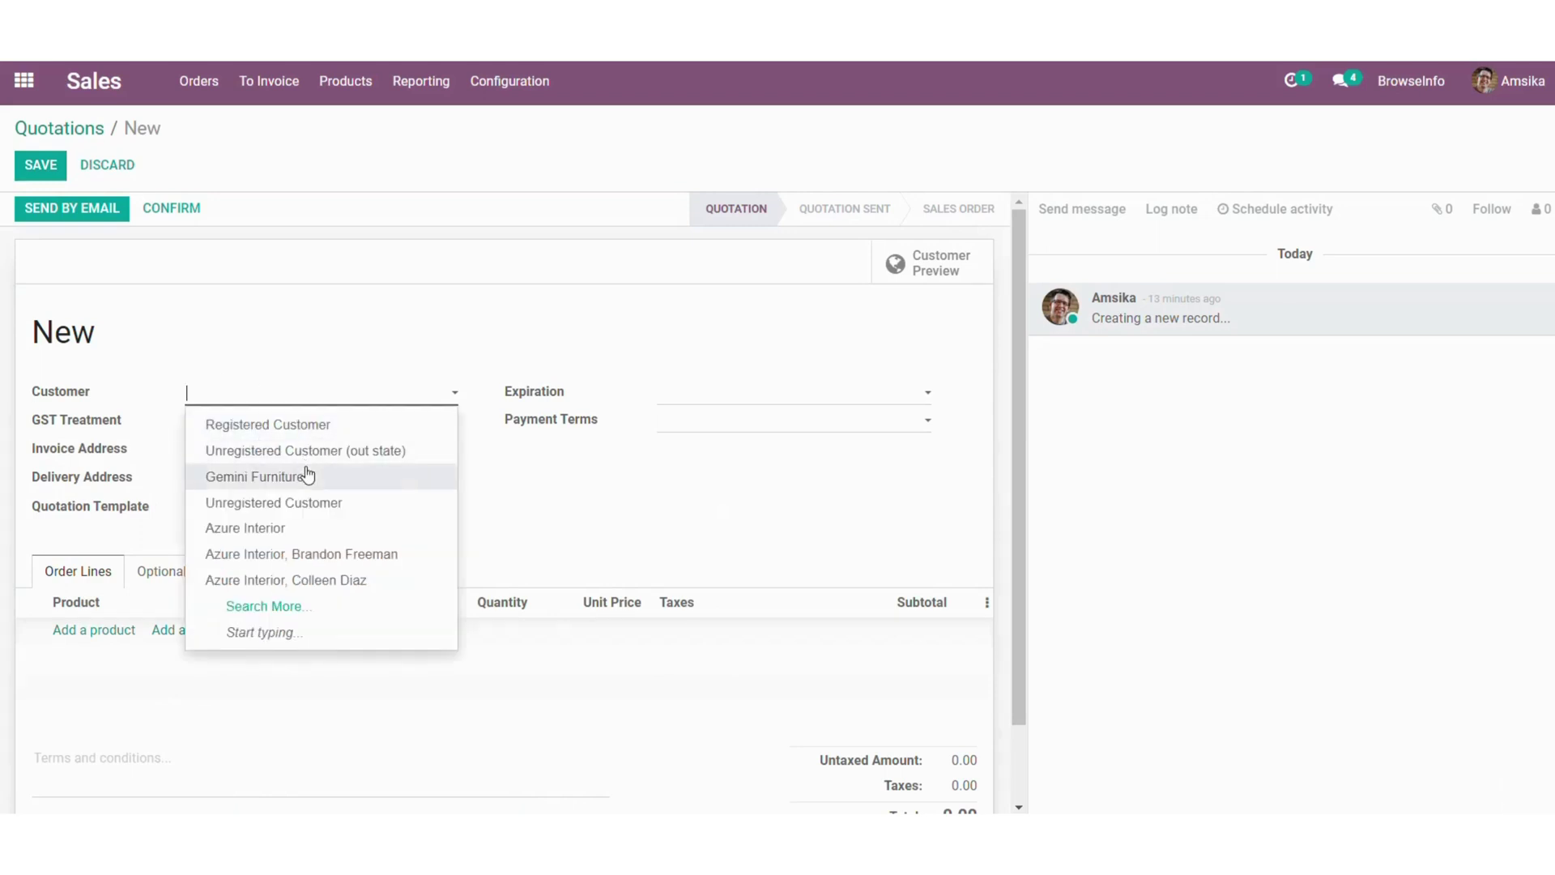
# Add one Cabinet with Doors and one Drawer, totalling ₹3,659.00, and bring up shipping options
pyautogui.click(82, 634)
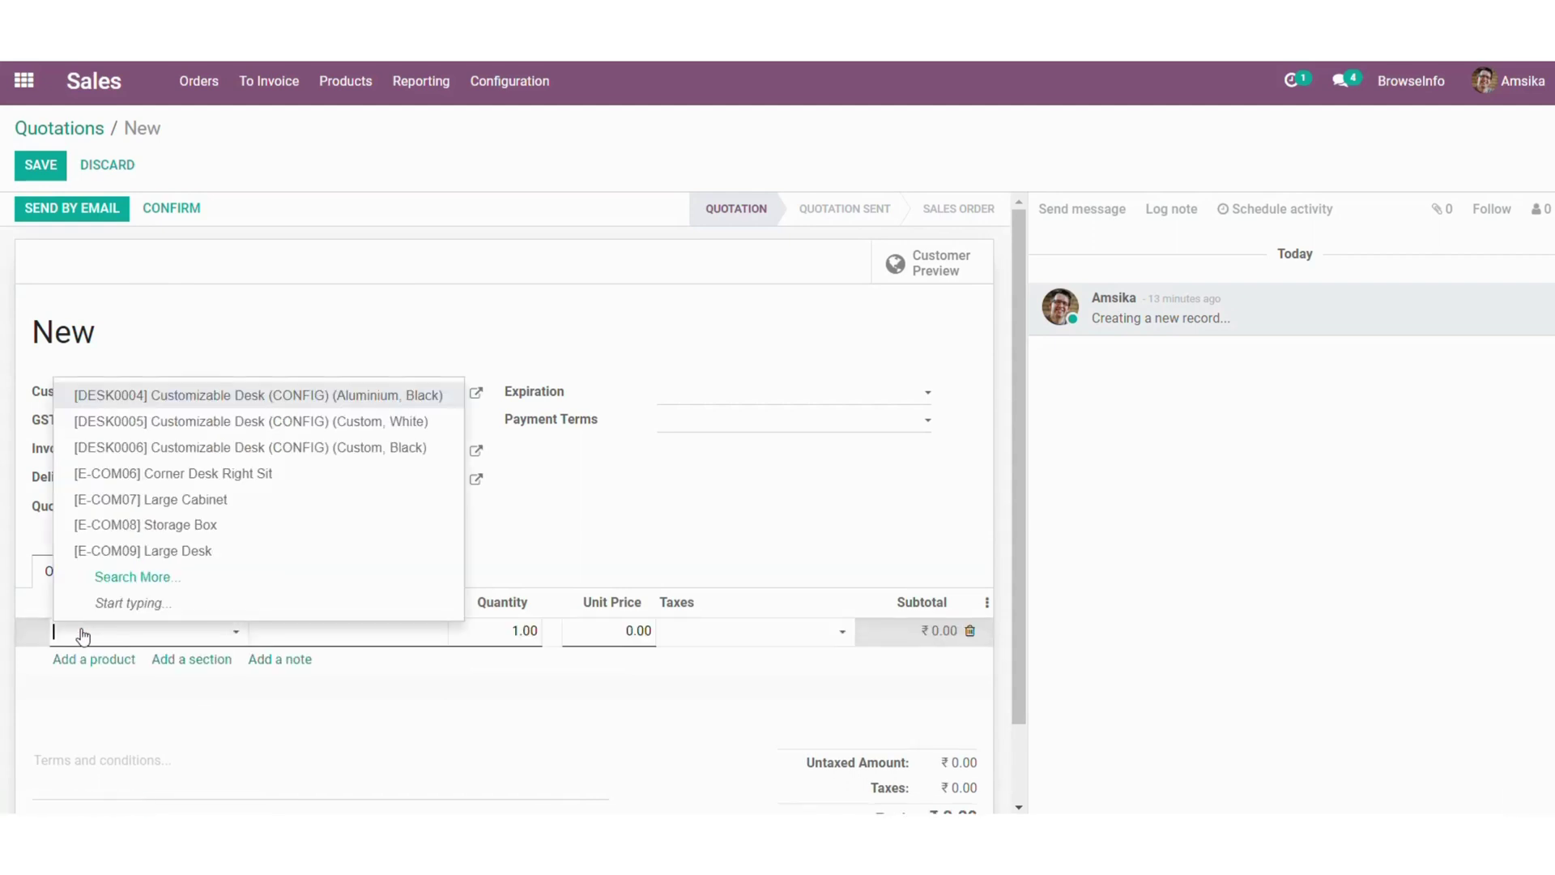
pyautogui.write('cabi')
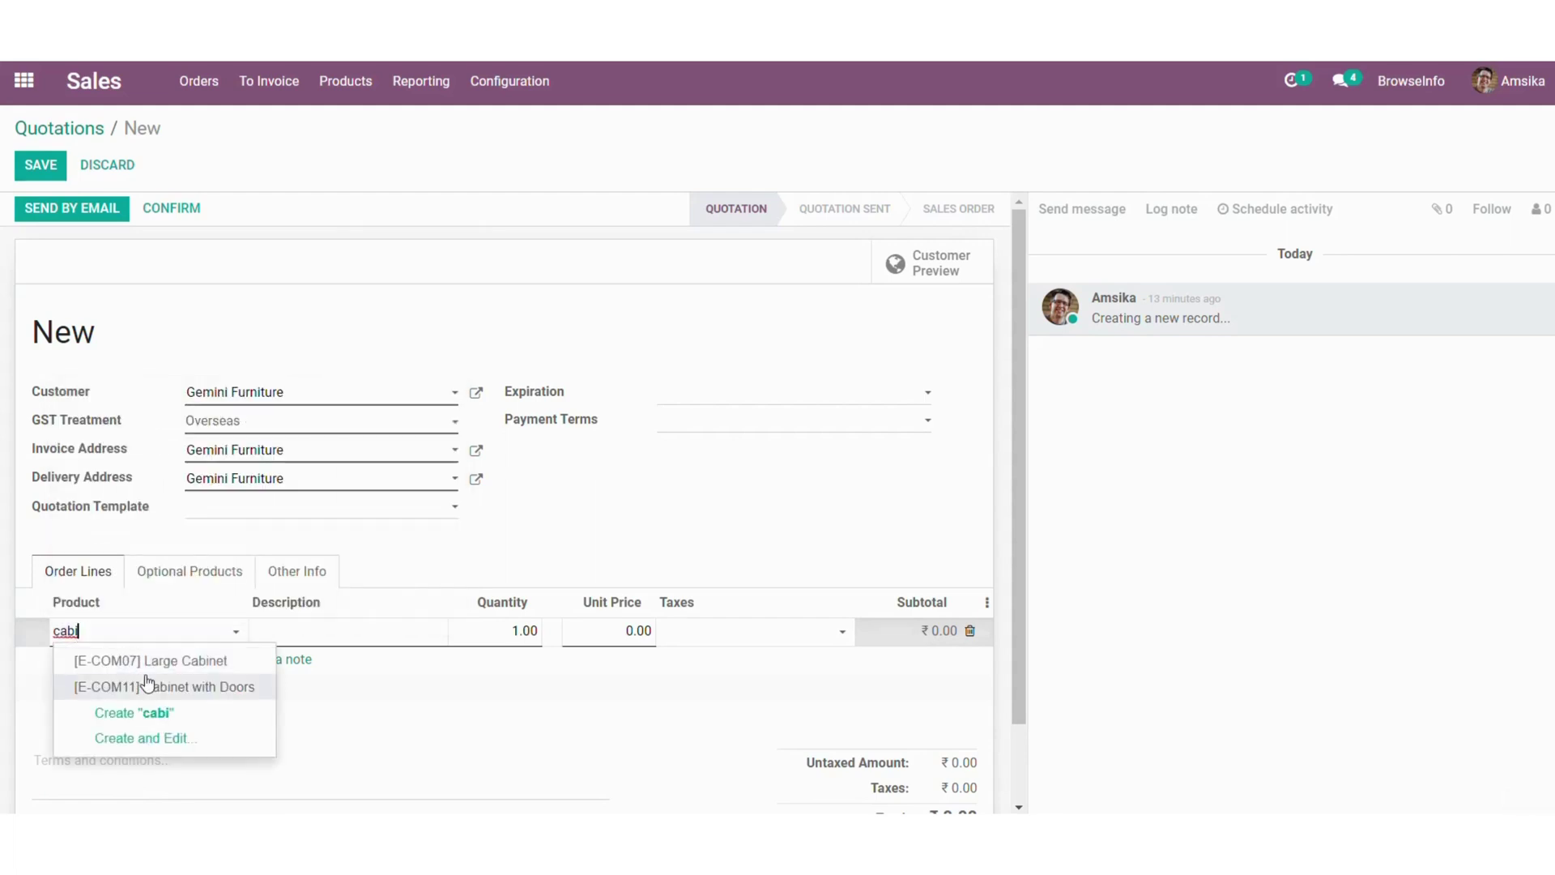
pyautogui.click(147, 685)
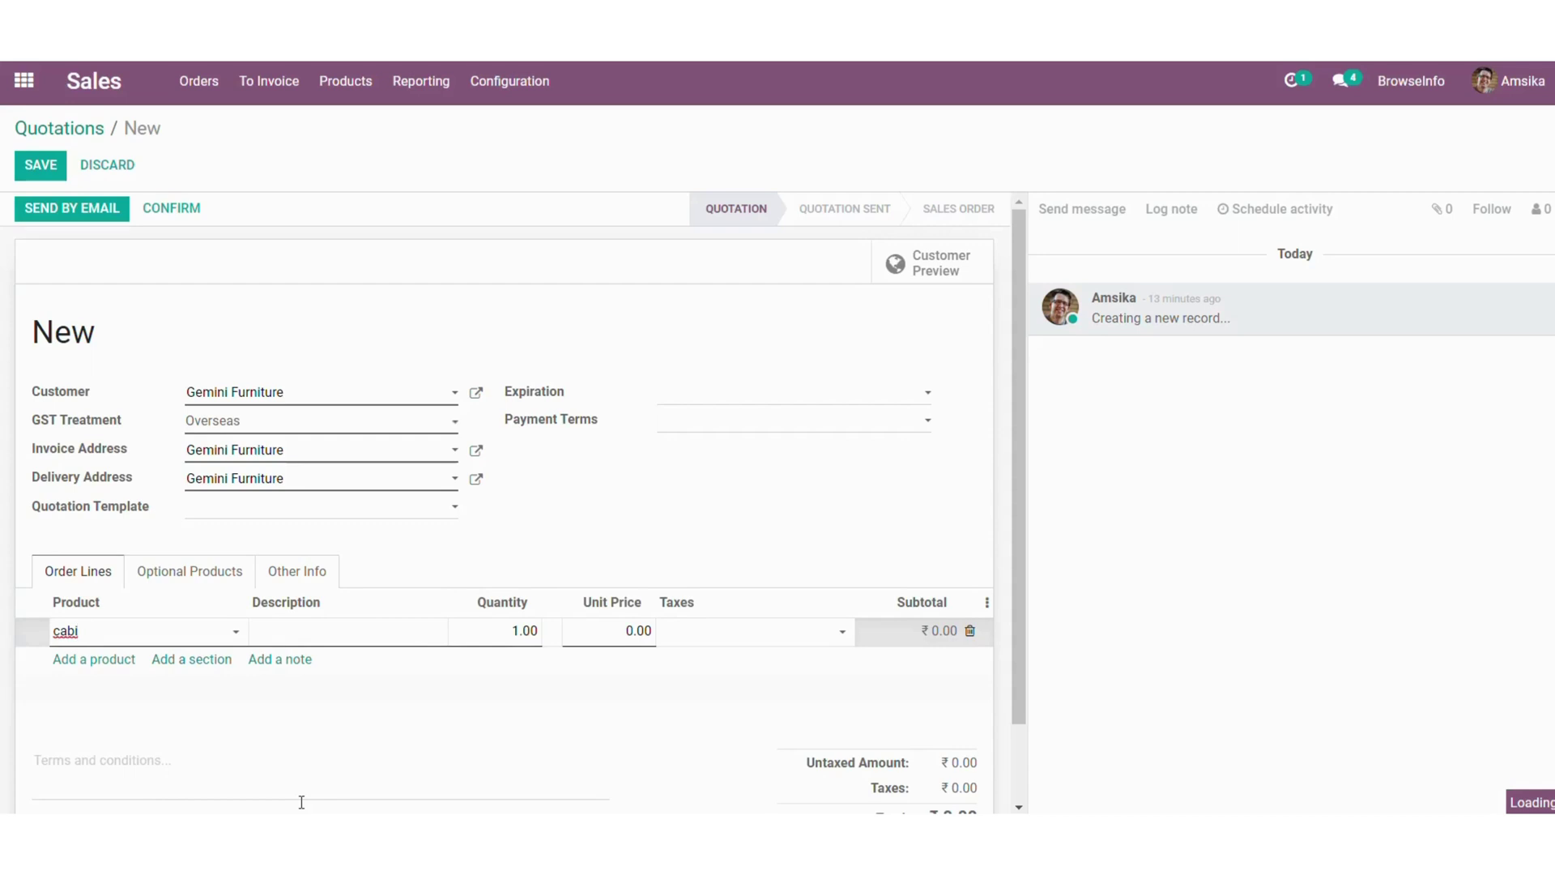
pyautogui.scroll(-1, 301, 802)
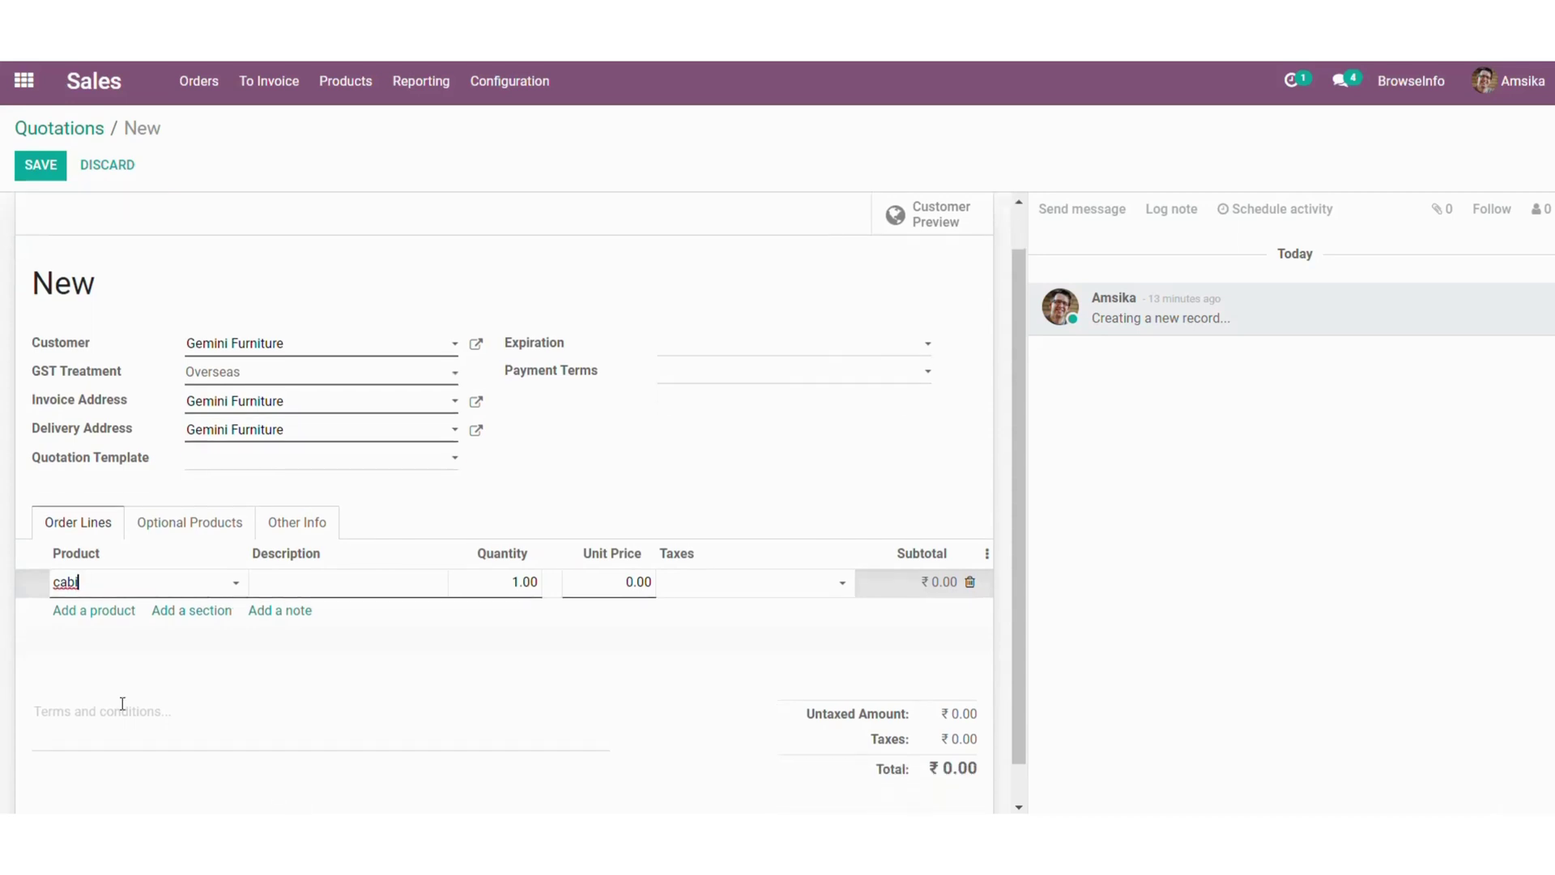
pyautogui.click(80, 612)
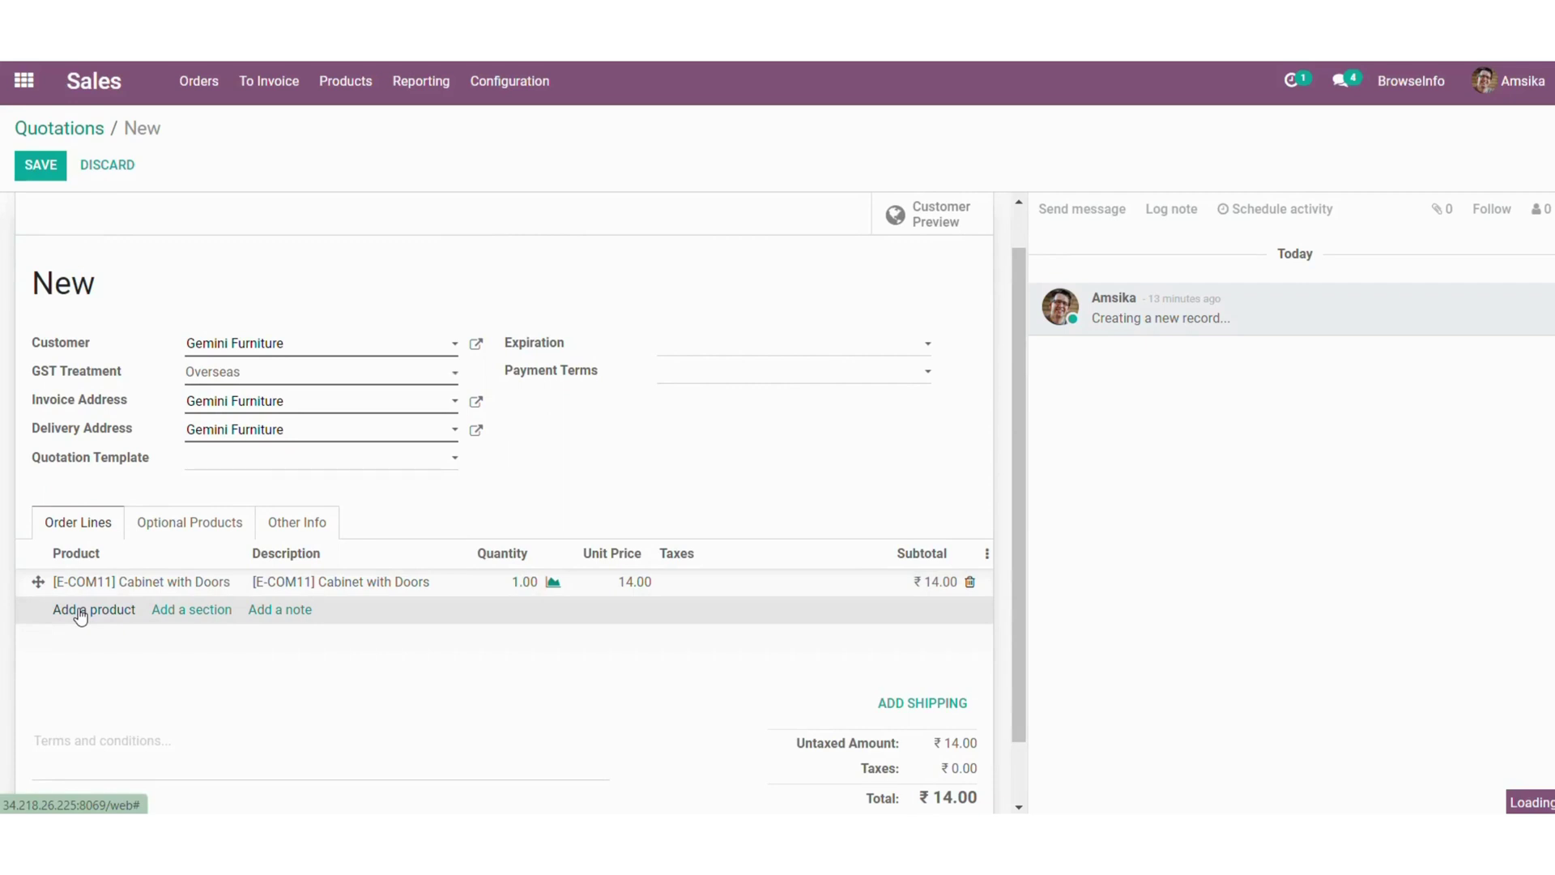
pyautogui.write('dra')
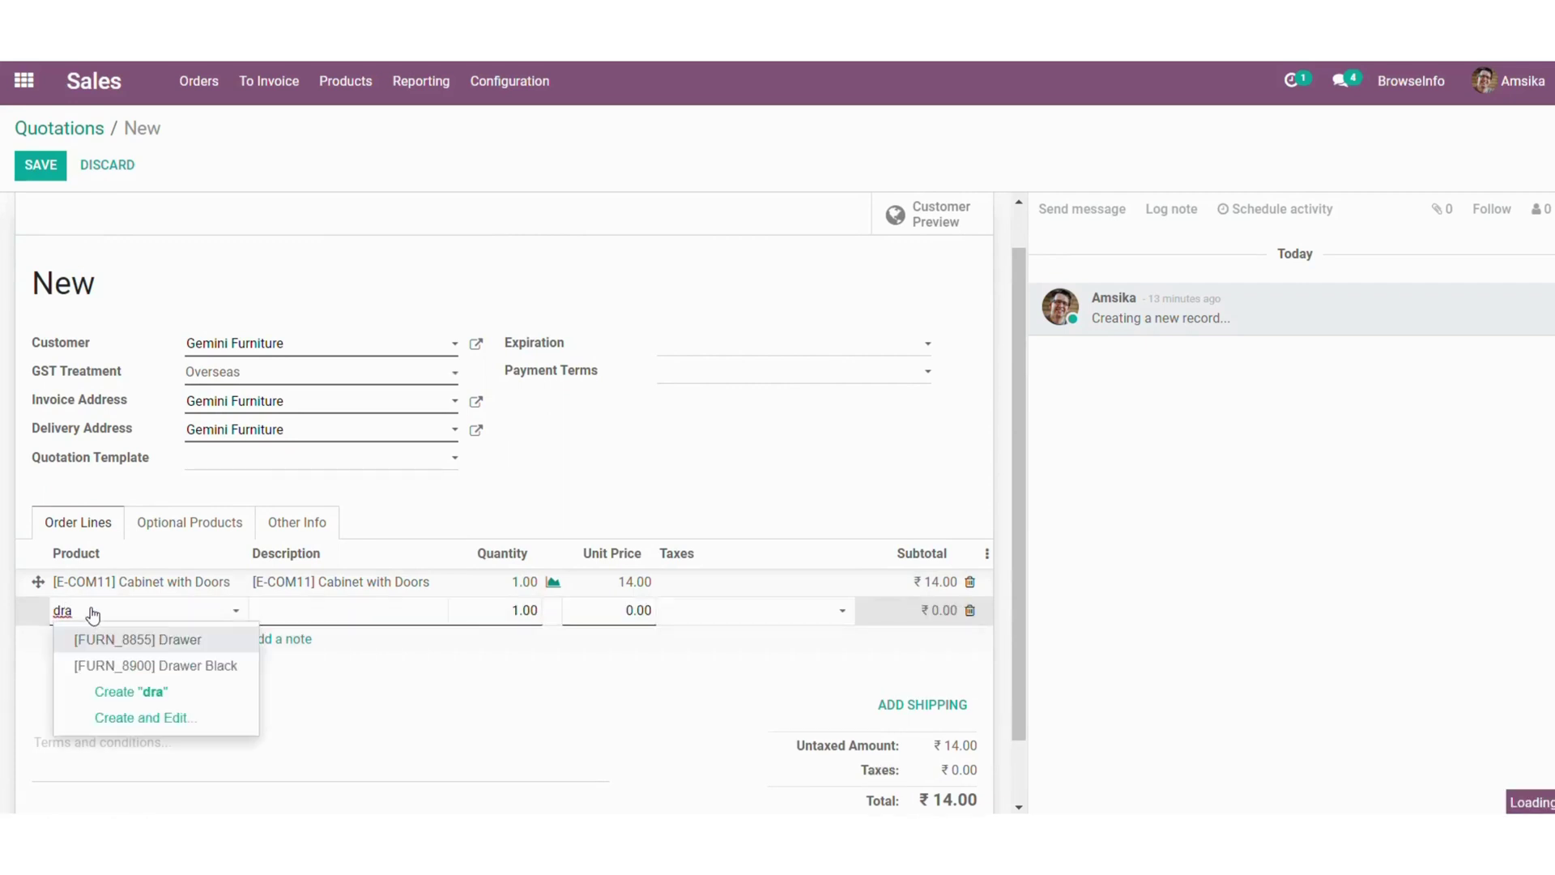
pyautogui.click(166, 643)
pyautogui.scroll(-1, 606, 681)
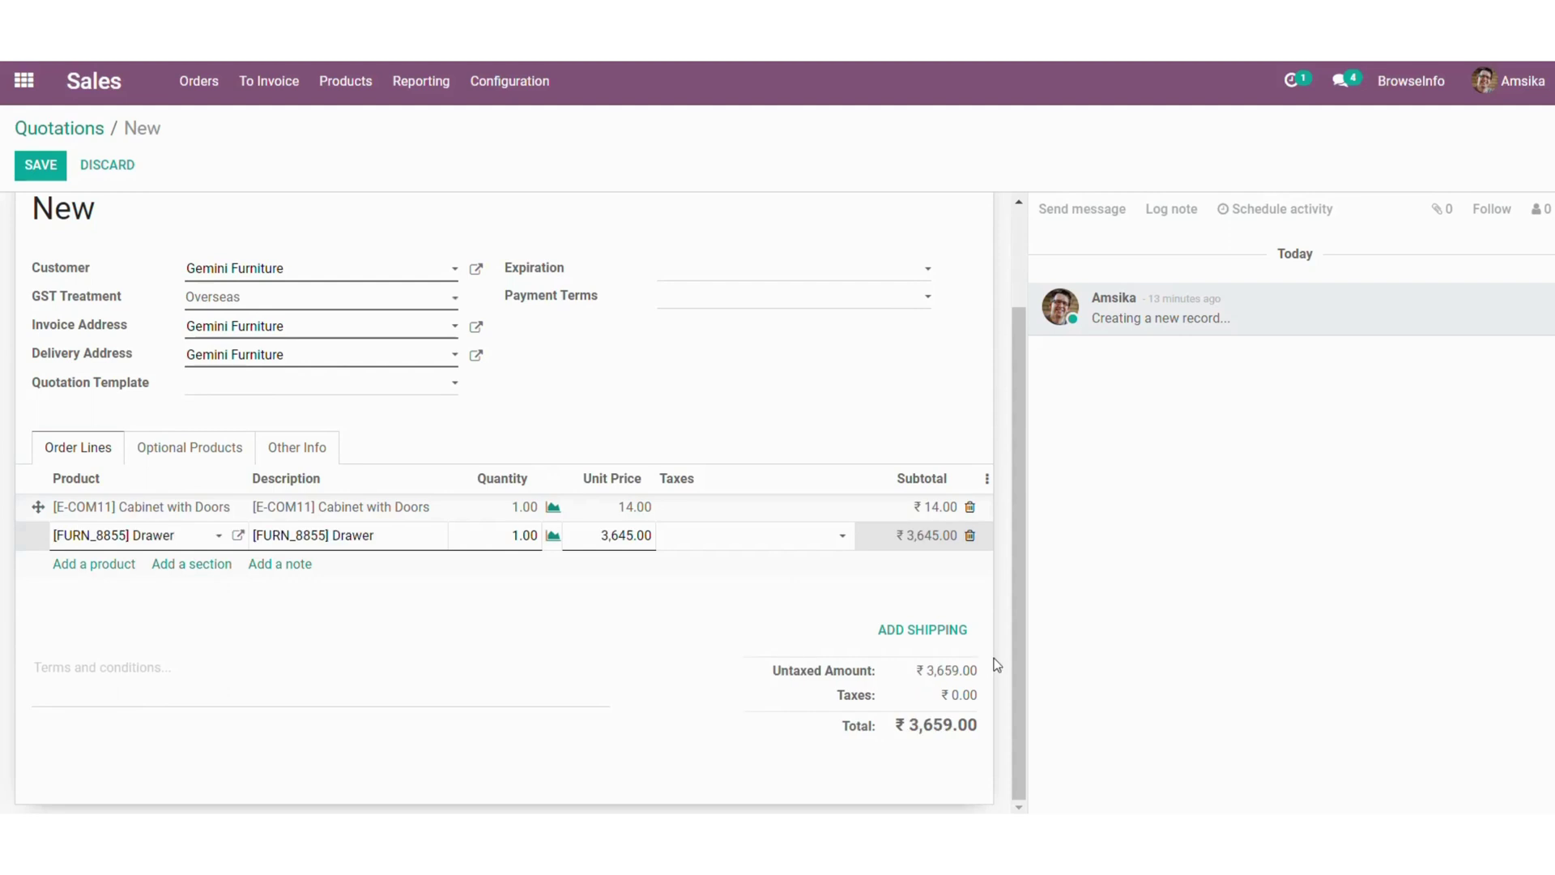
pyautogui.click(909, 636)
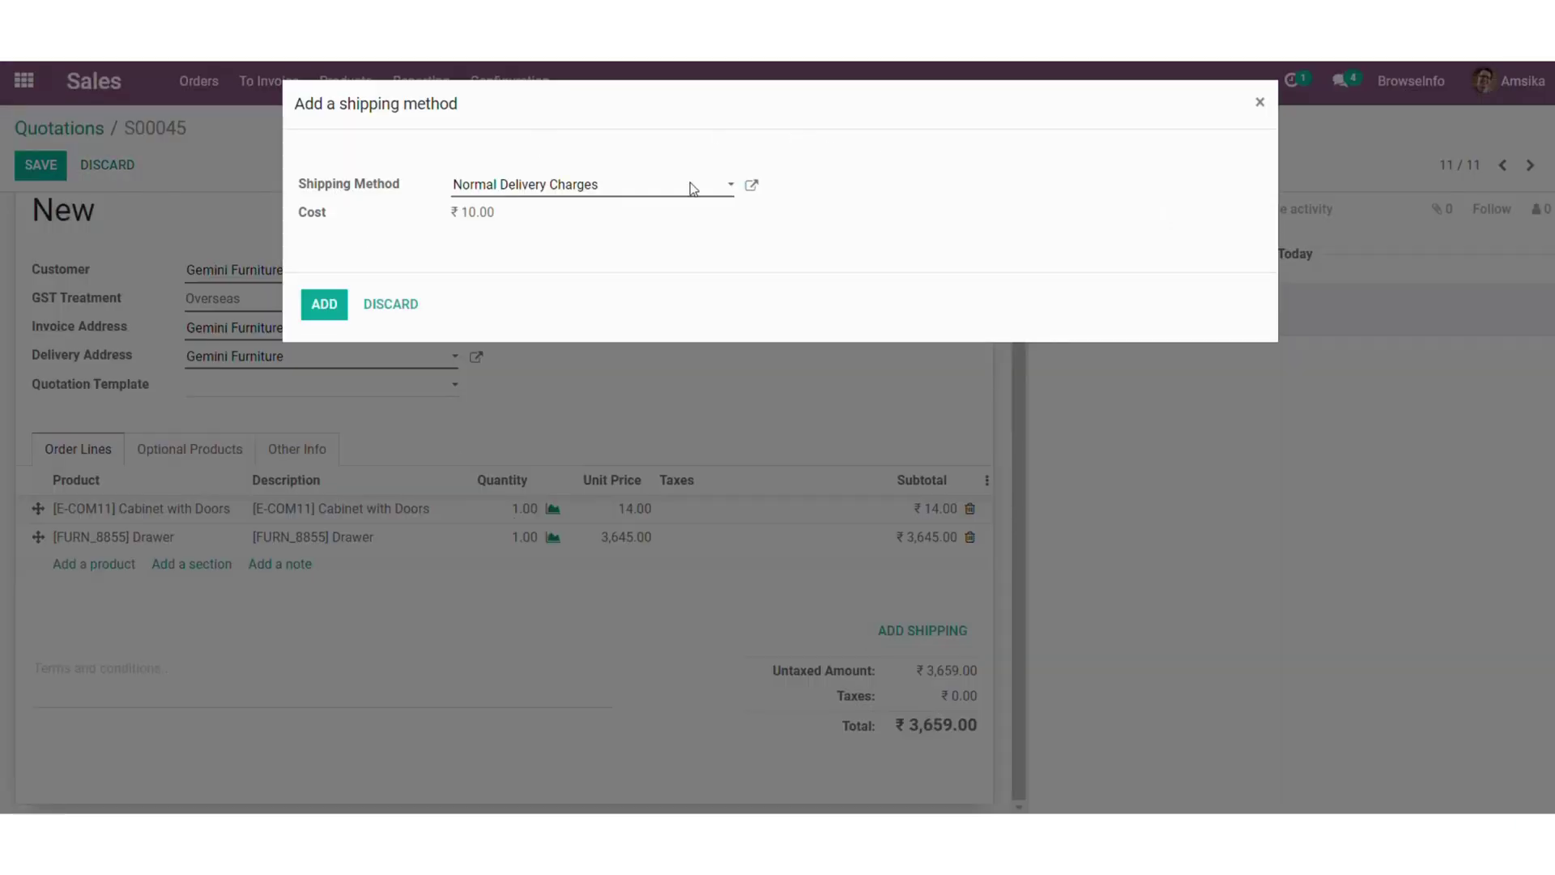
# Switch the quotation's shipping method to DHT and get its per-product rate
pyautogui.click(655, 197)
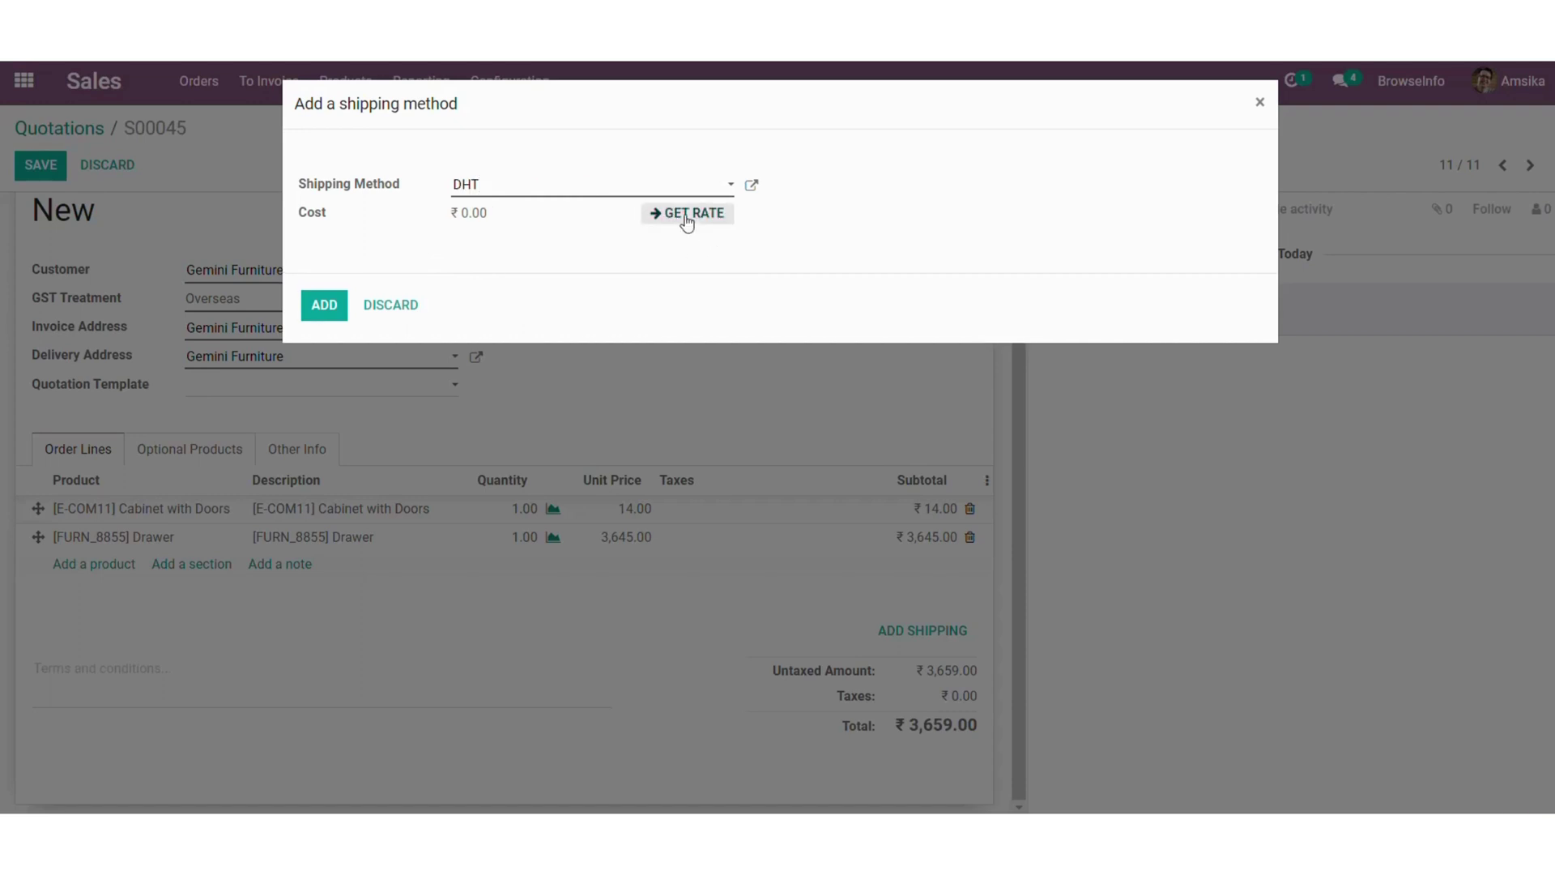
pyautogui.click(686, 219)
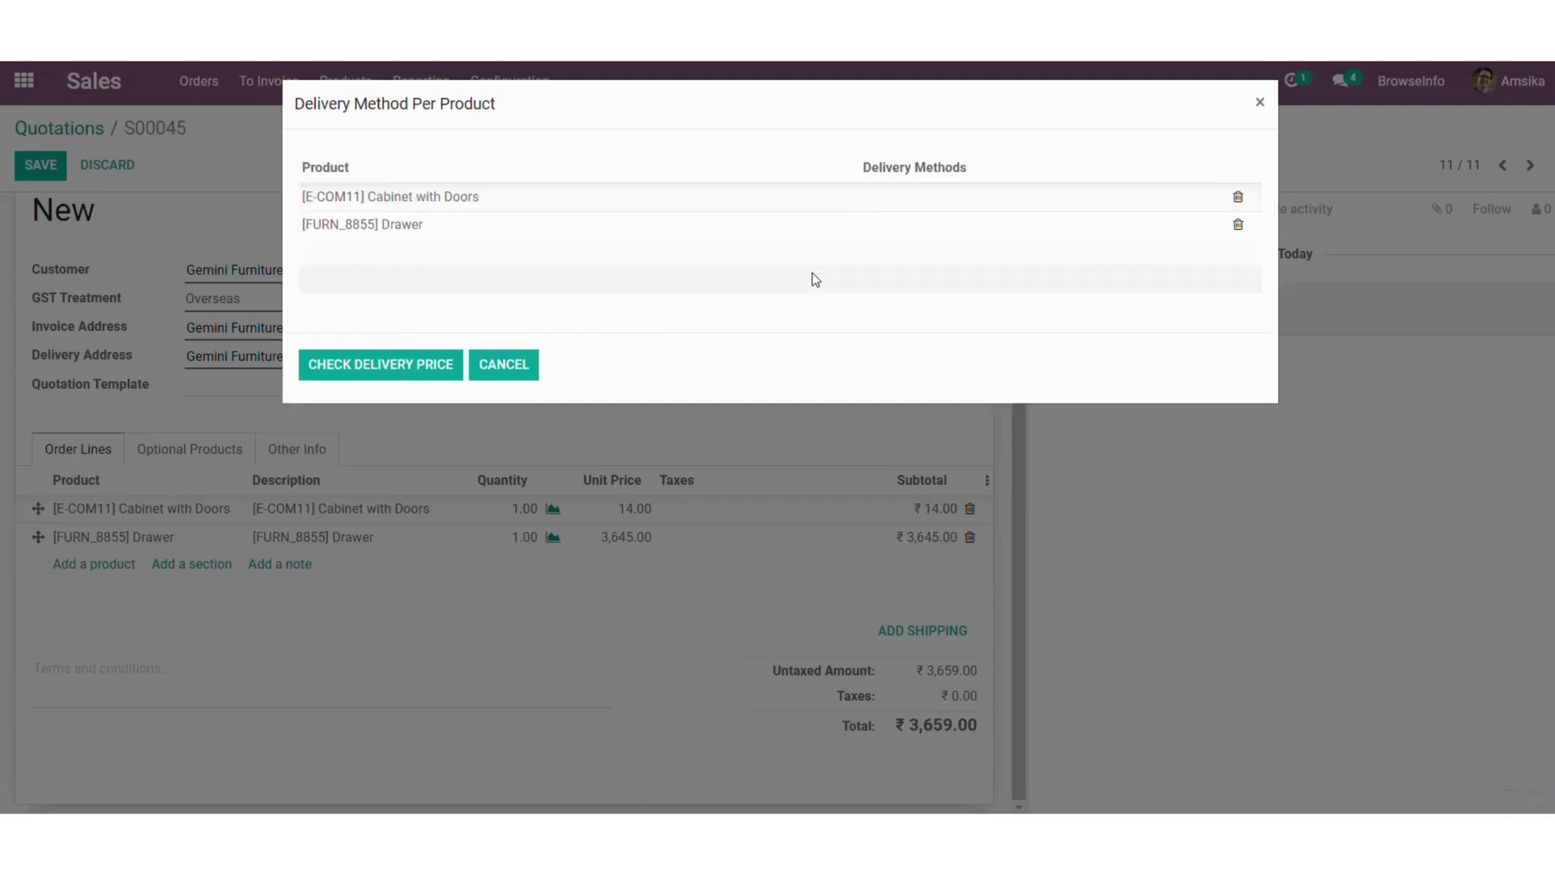
# Give Cabinet with Doors Normal Delivery Charges and Drawer The Poste, adding a ₹30.00 delivery line
pyautogui.click(995, 208)
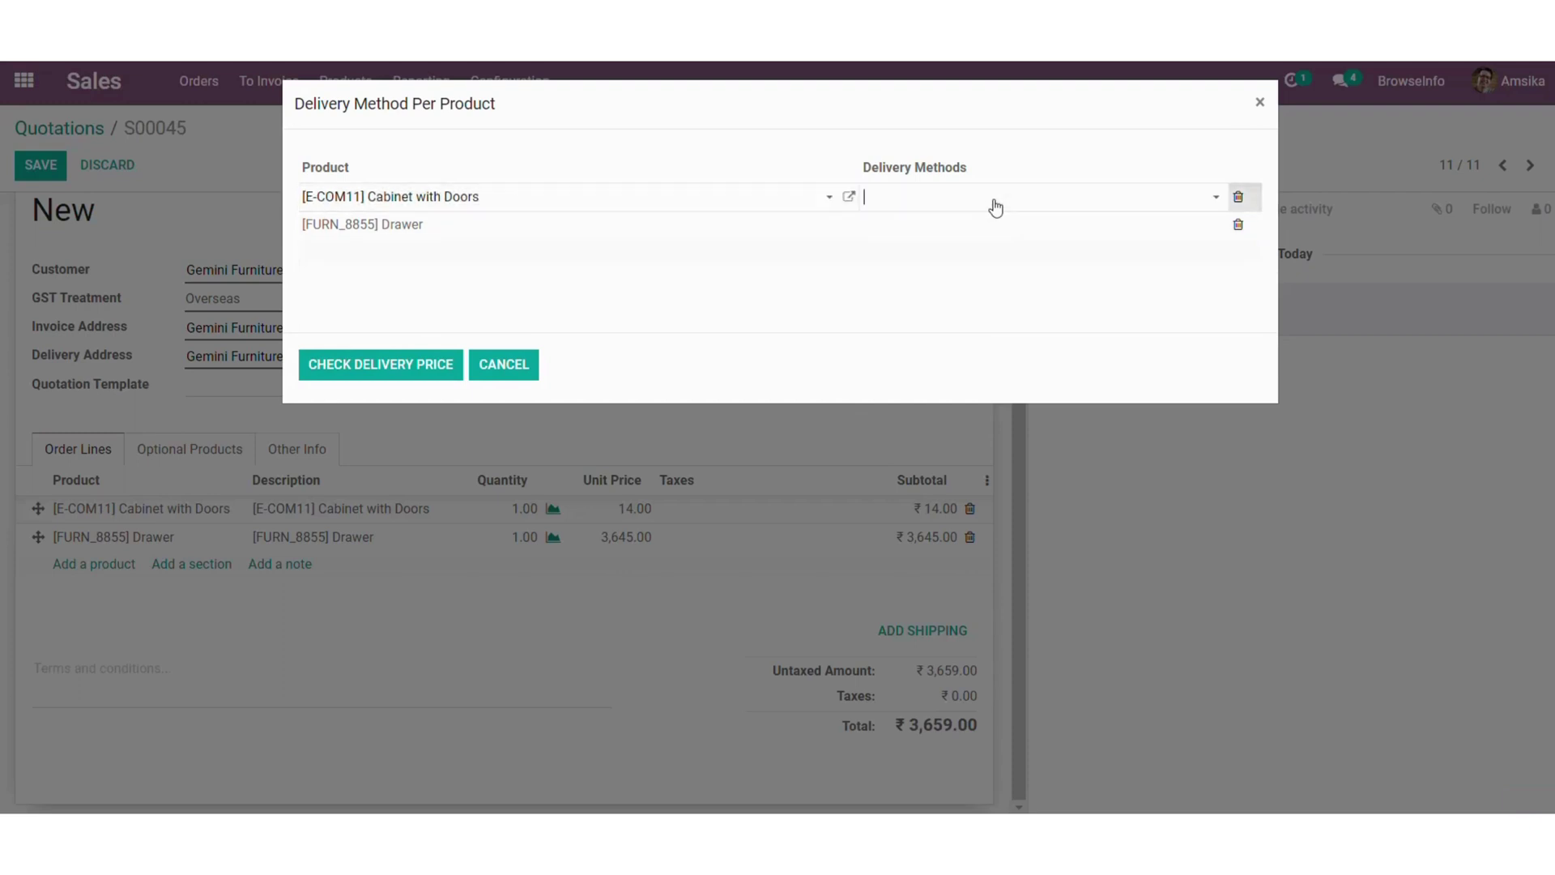
pyautogui.click(995, 208)
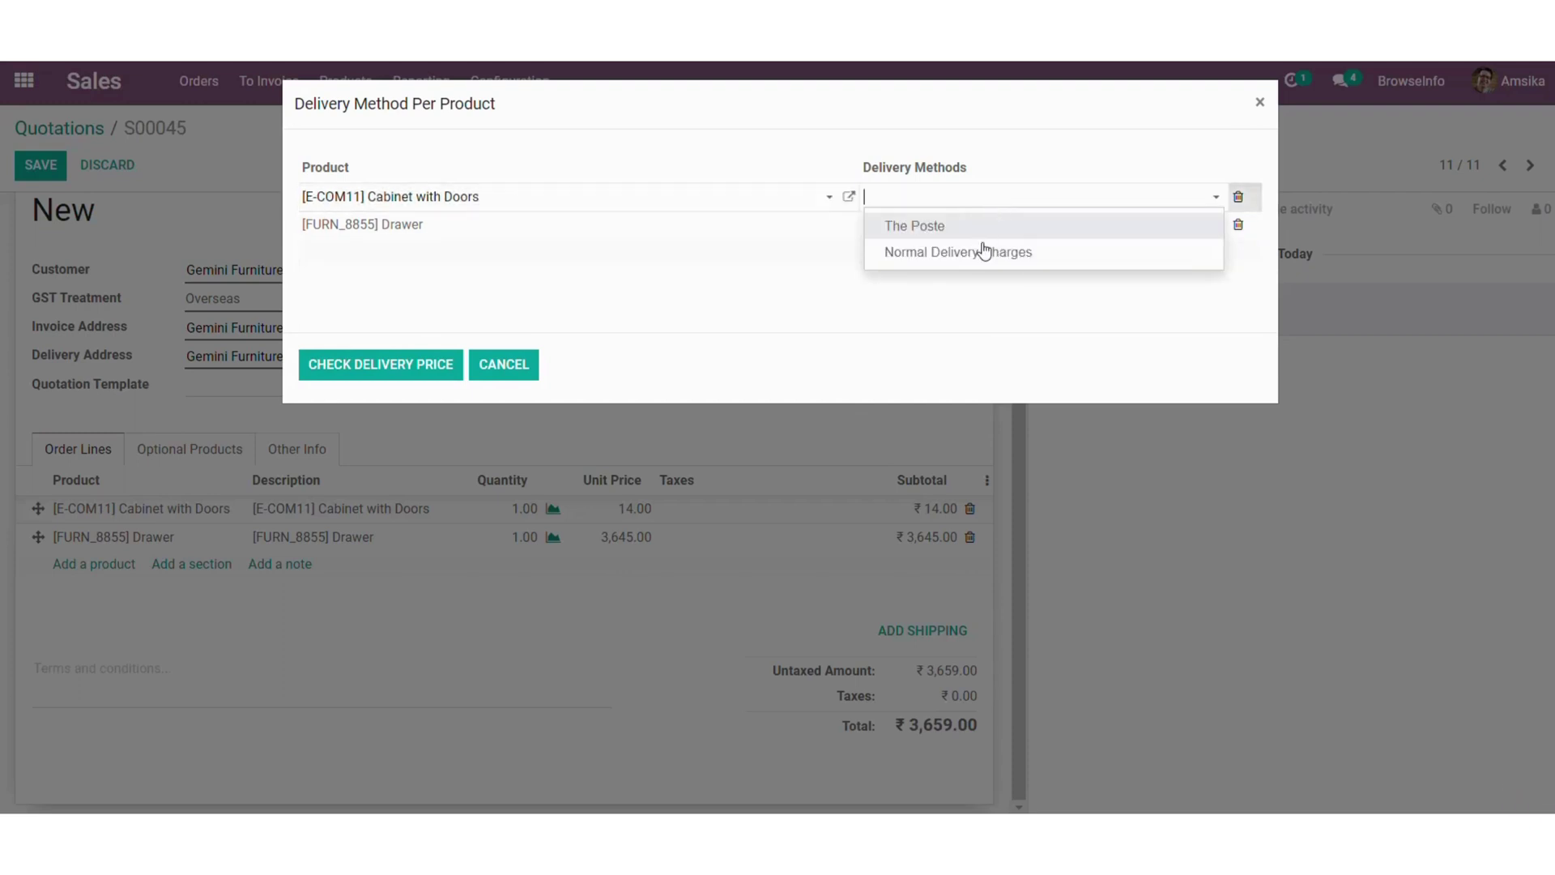
pyautogui.click(983, 253)
pyautogui.click(1024, 237)
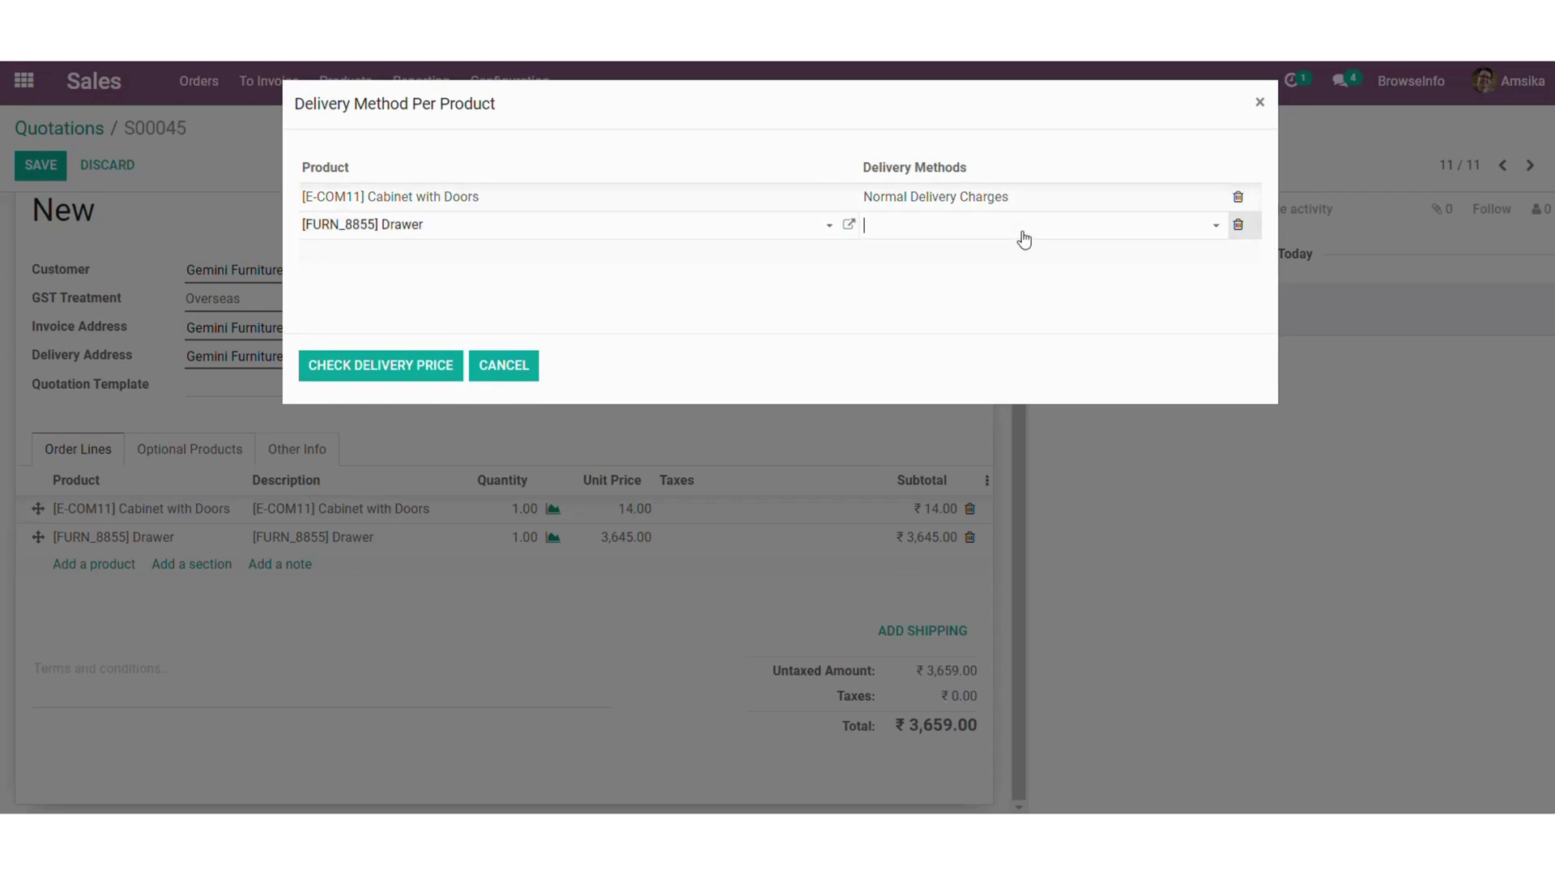
pyautogui.click(936, 254)
pyautogui.click(357, 366)
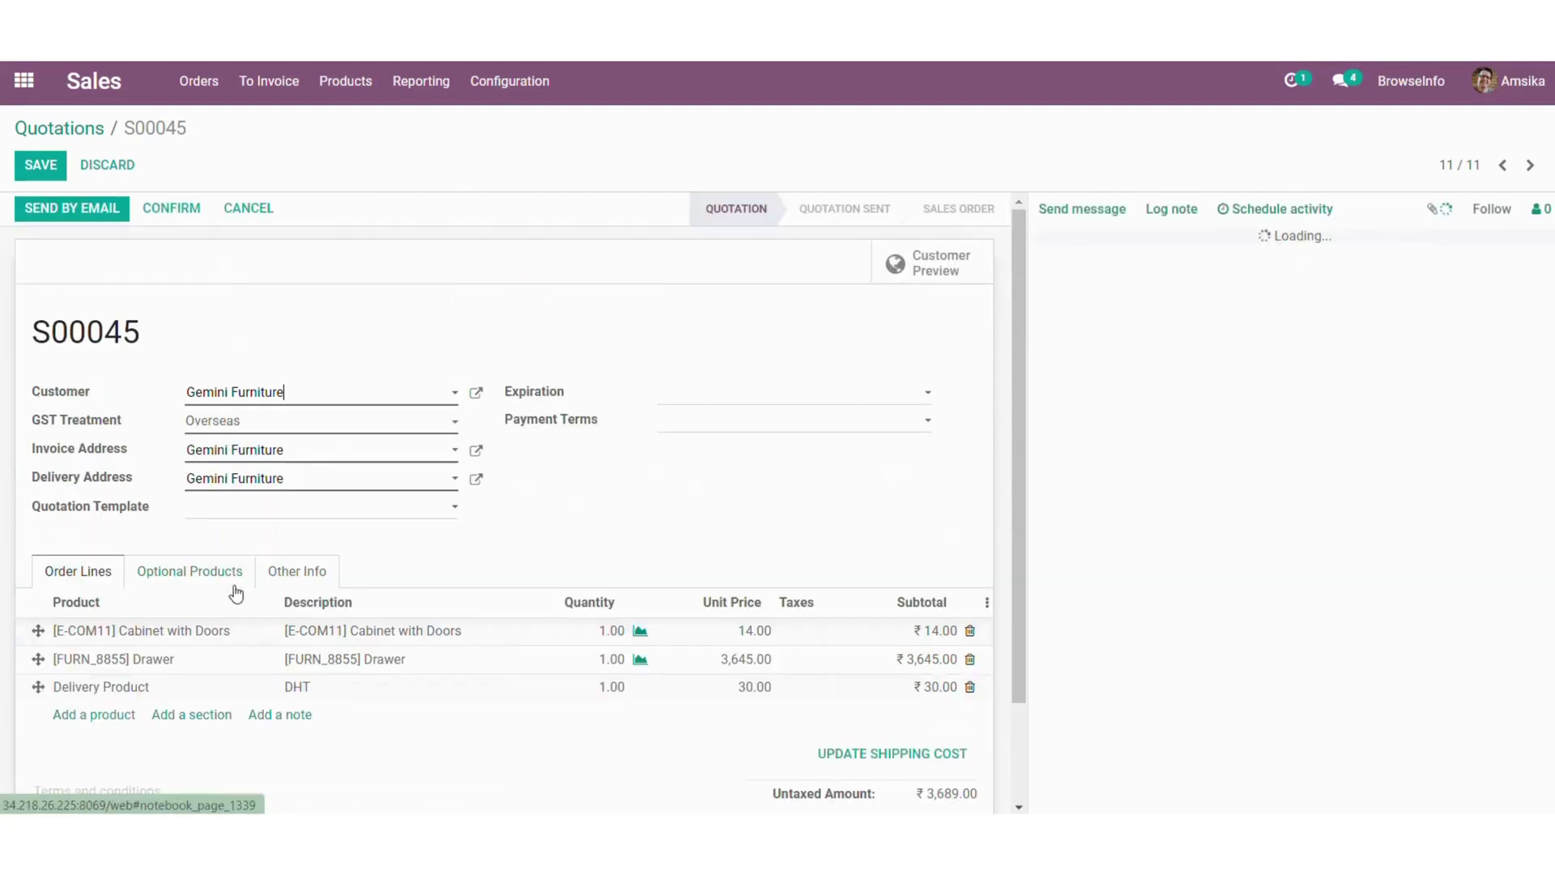
# Confirm S00045 as a sales order and list its Ready transfers WH/OUT/00029 and WH/OUT/00028
pyautogui.scroll(-1, 683, 553)
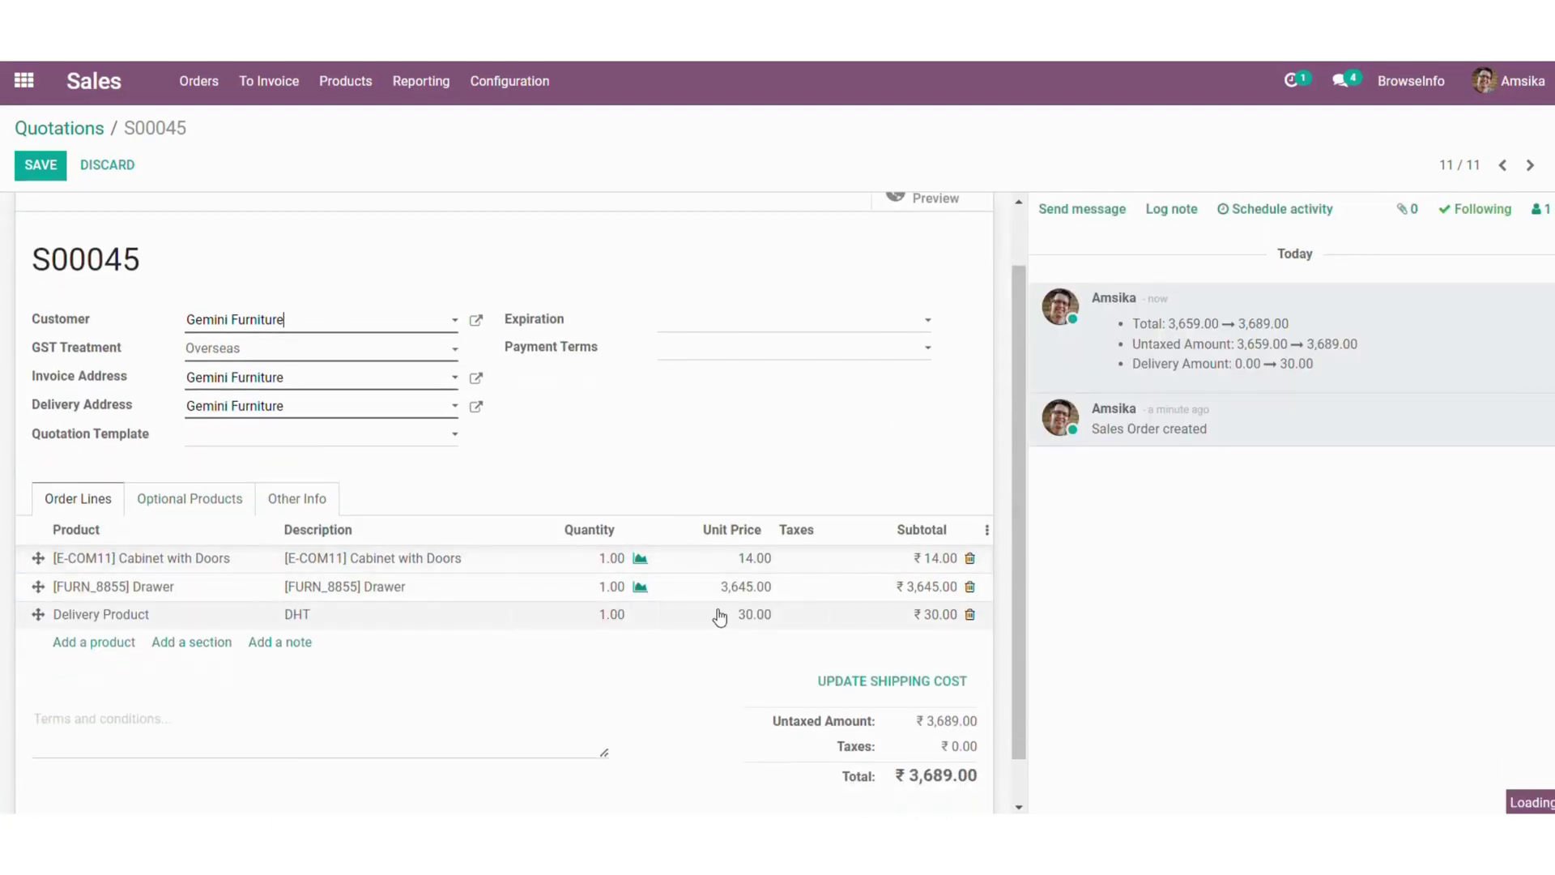
pyautogui.scroll(1, 719, 617)
pyautogui.scroll(1, 221, 208)
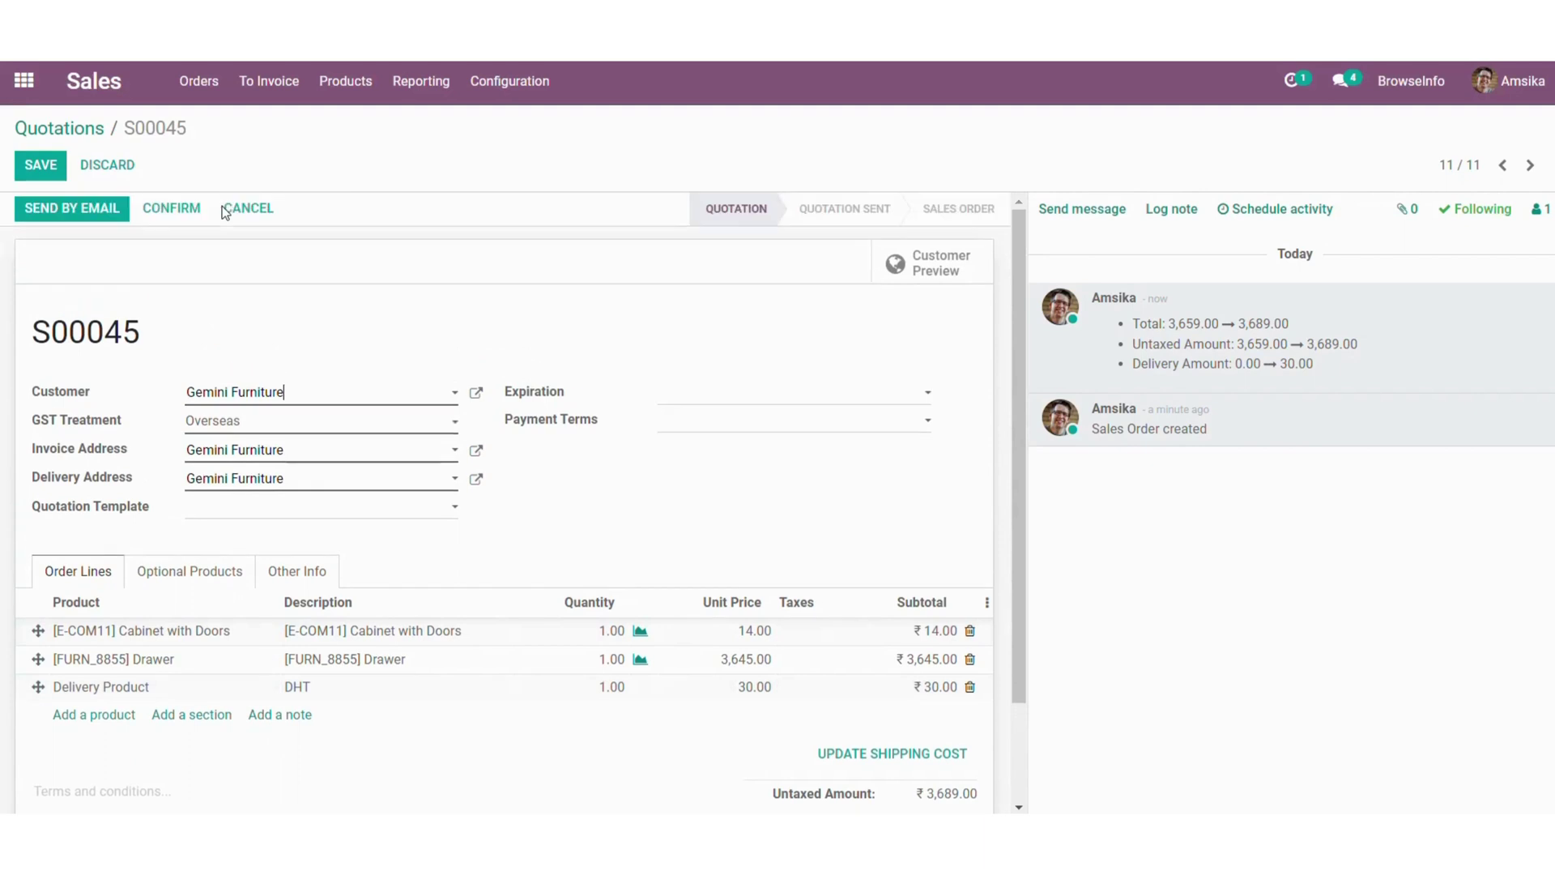
pyautogui.click(172, 209)
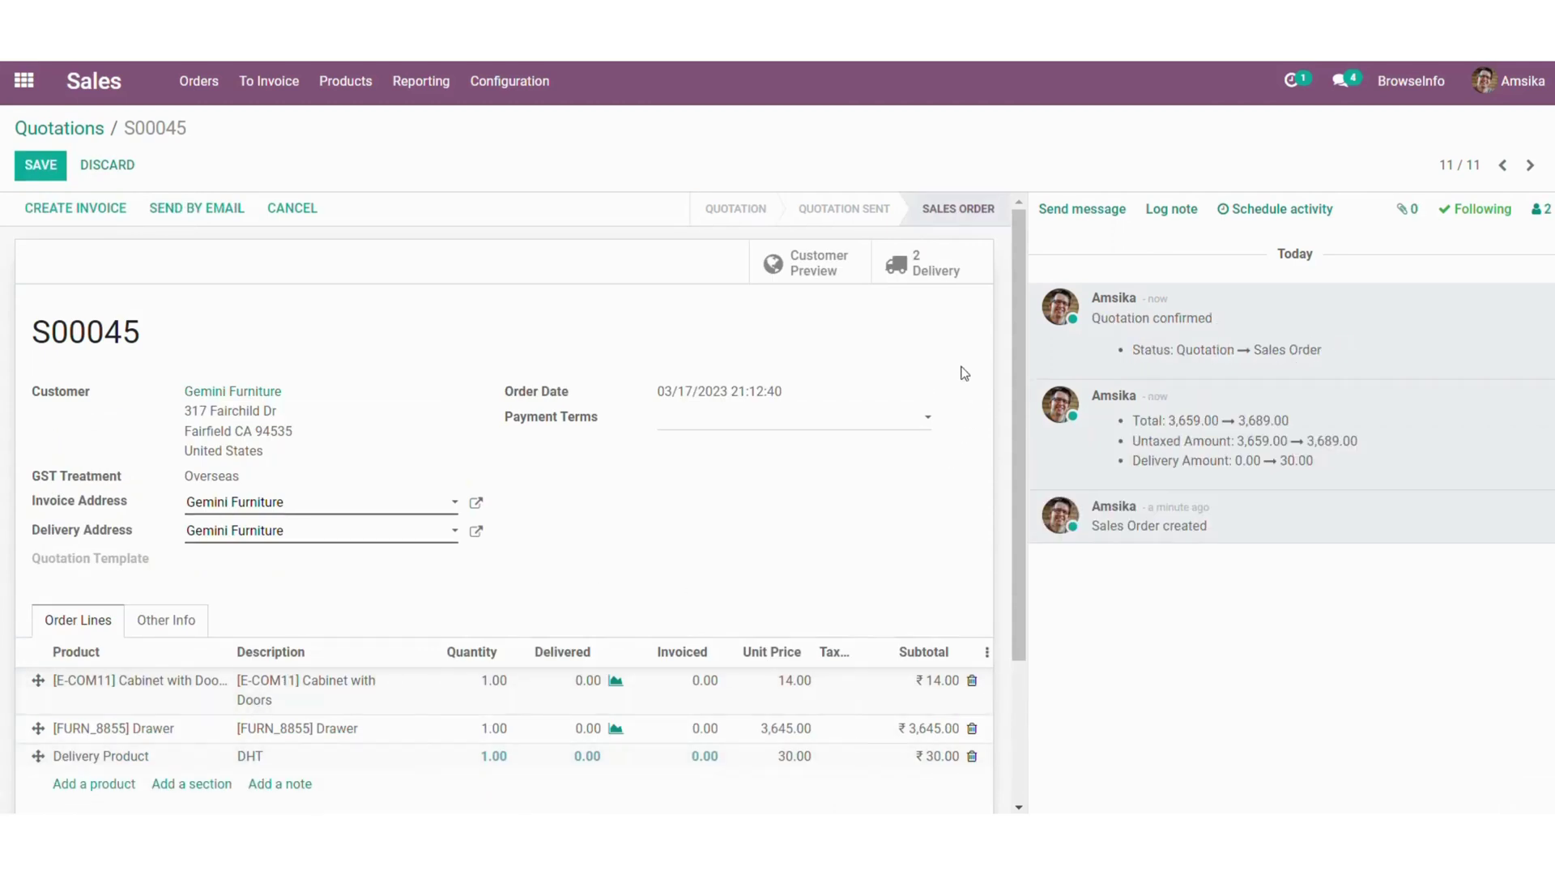
pyautogui.click(914, 269)
pyautogui.moveTo(703, 393)
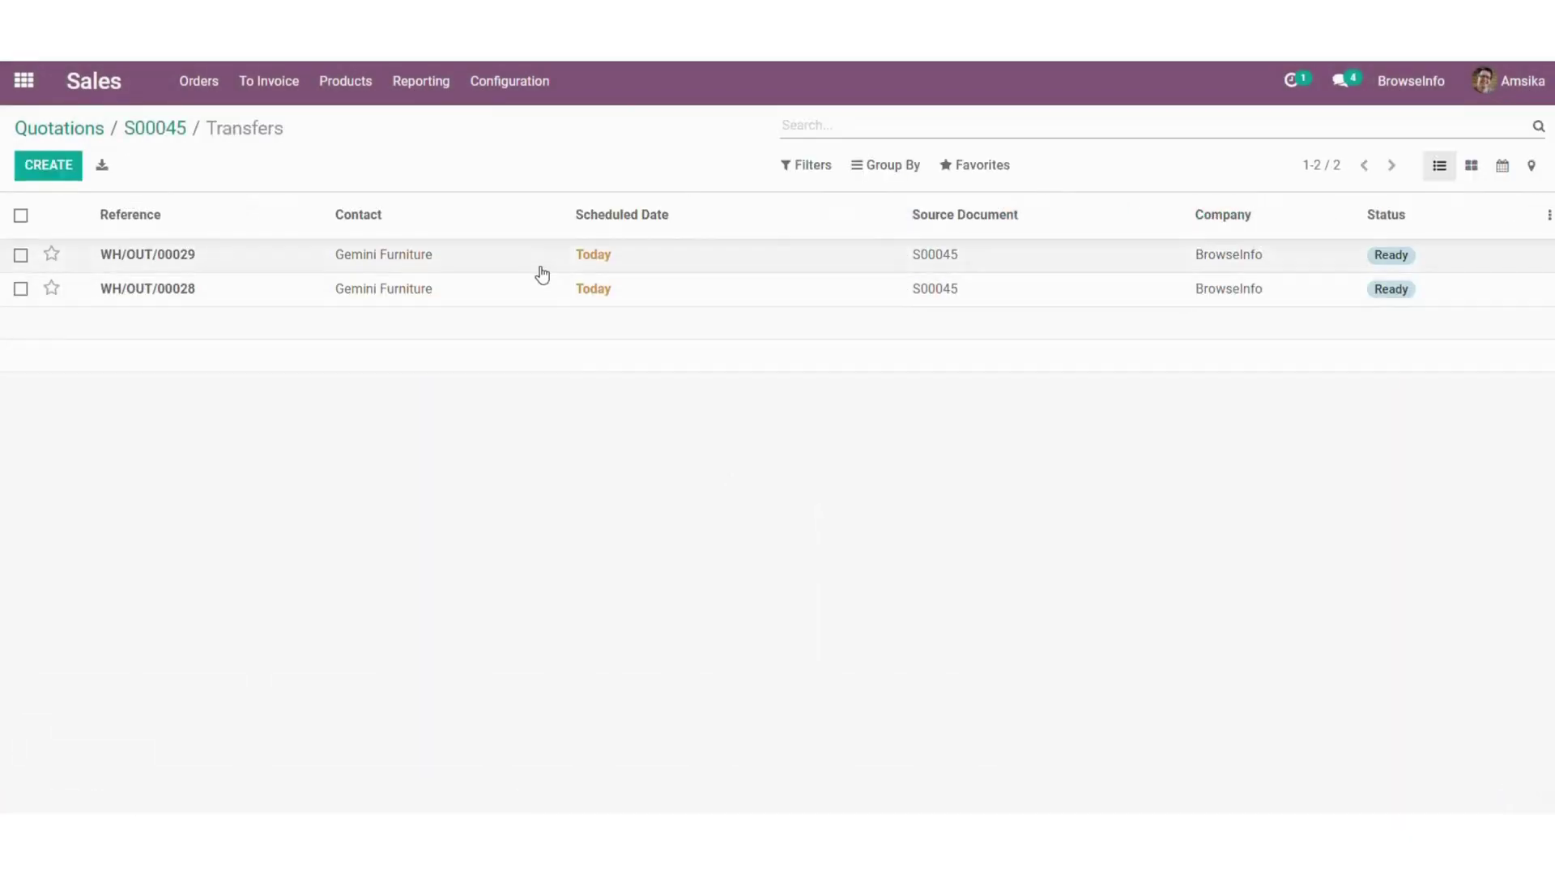
# Check the carriers: The Poste on WH/OUT/00029, Normal Delivery Charges on WH/OUT/00028
pyautogui.click(539, 267)
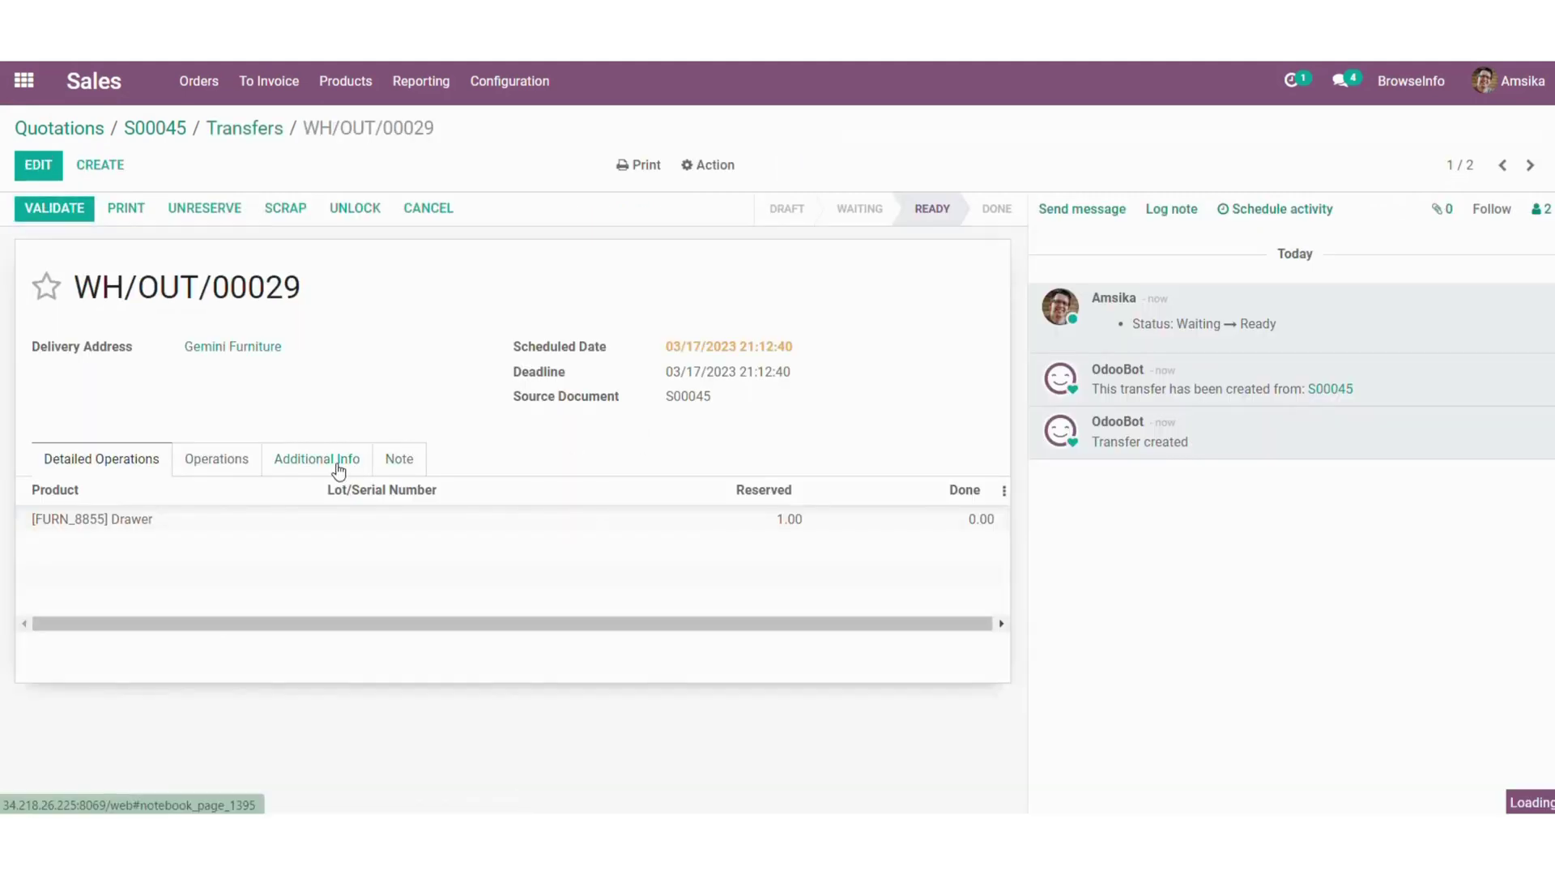
pyautogui.click(338, 470)
pyautogui.moveTo(264, 555); pyautogui.dragTo(181, 557)
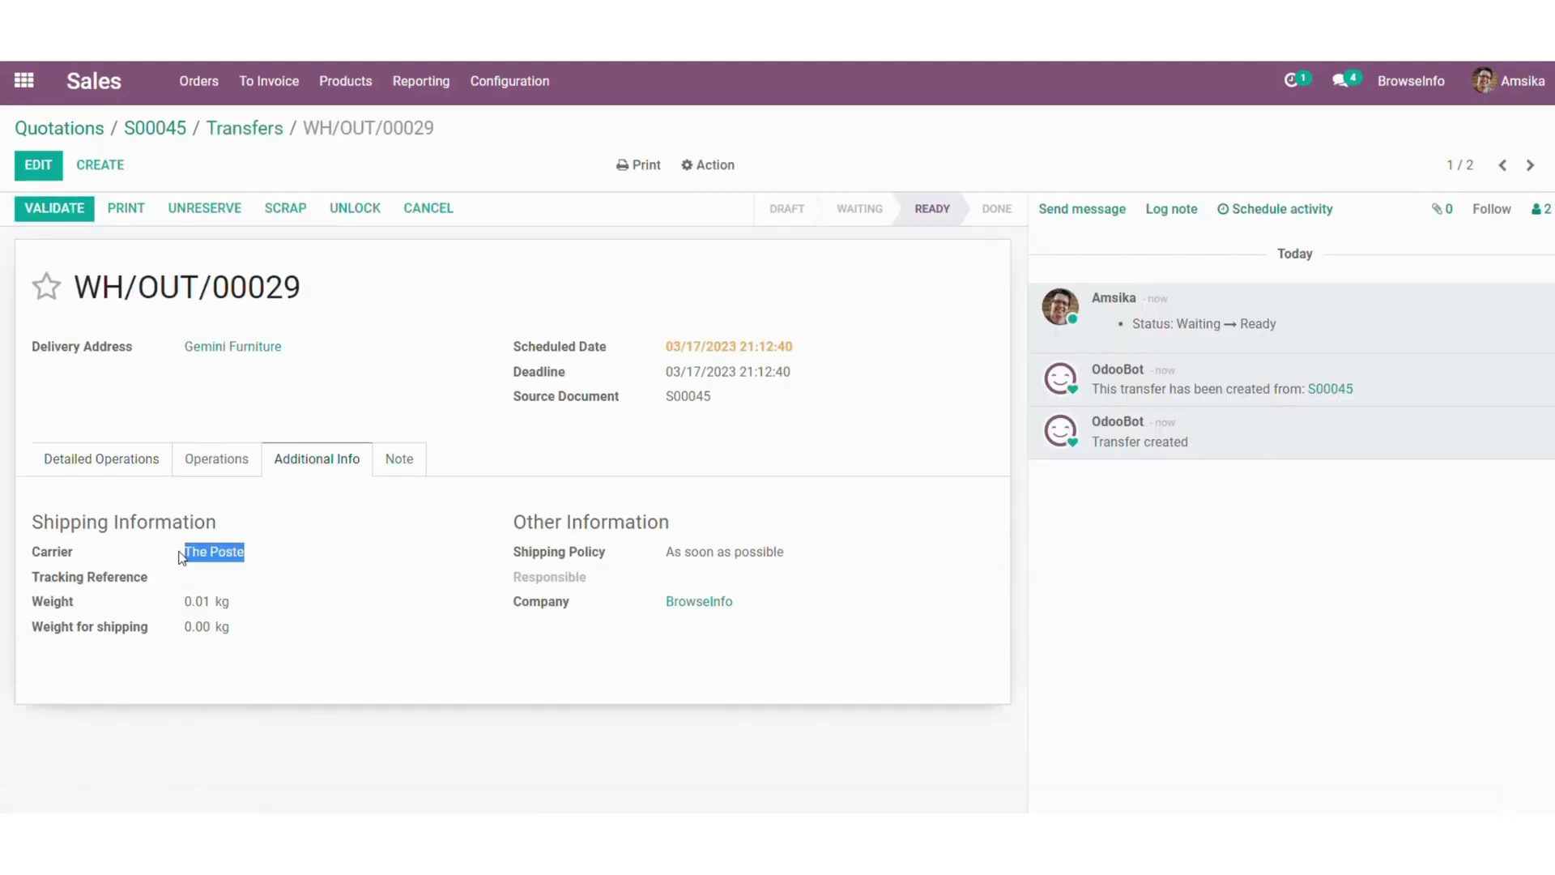
pyautogui.click(1529, 170)
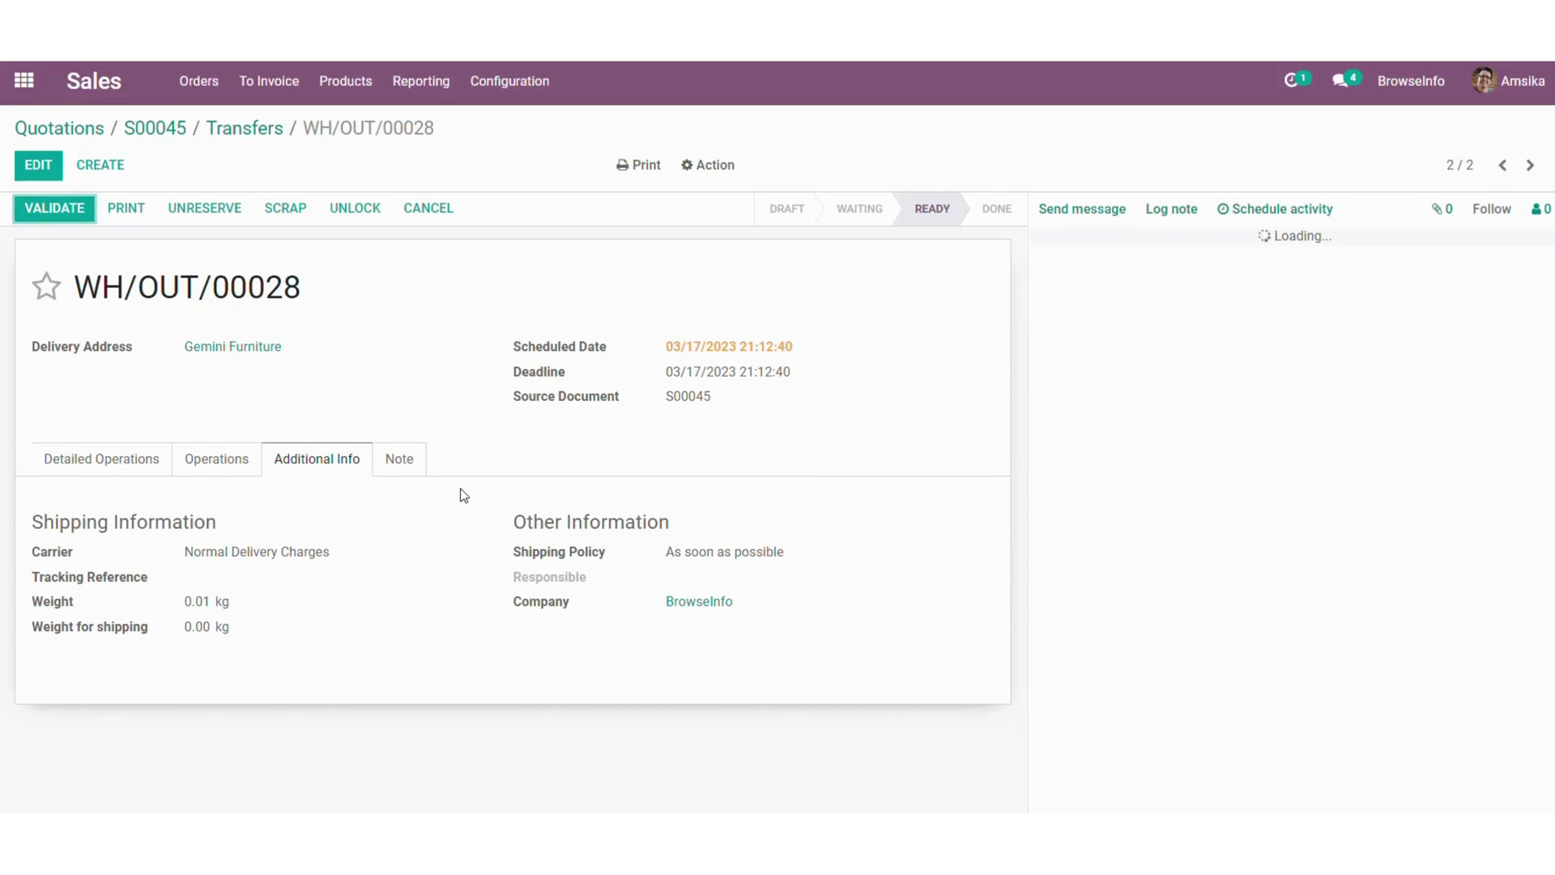
pyautogui.click(120, 459)
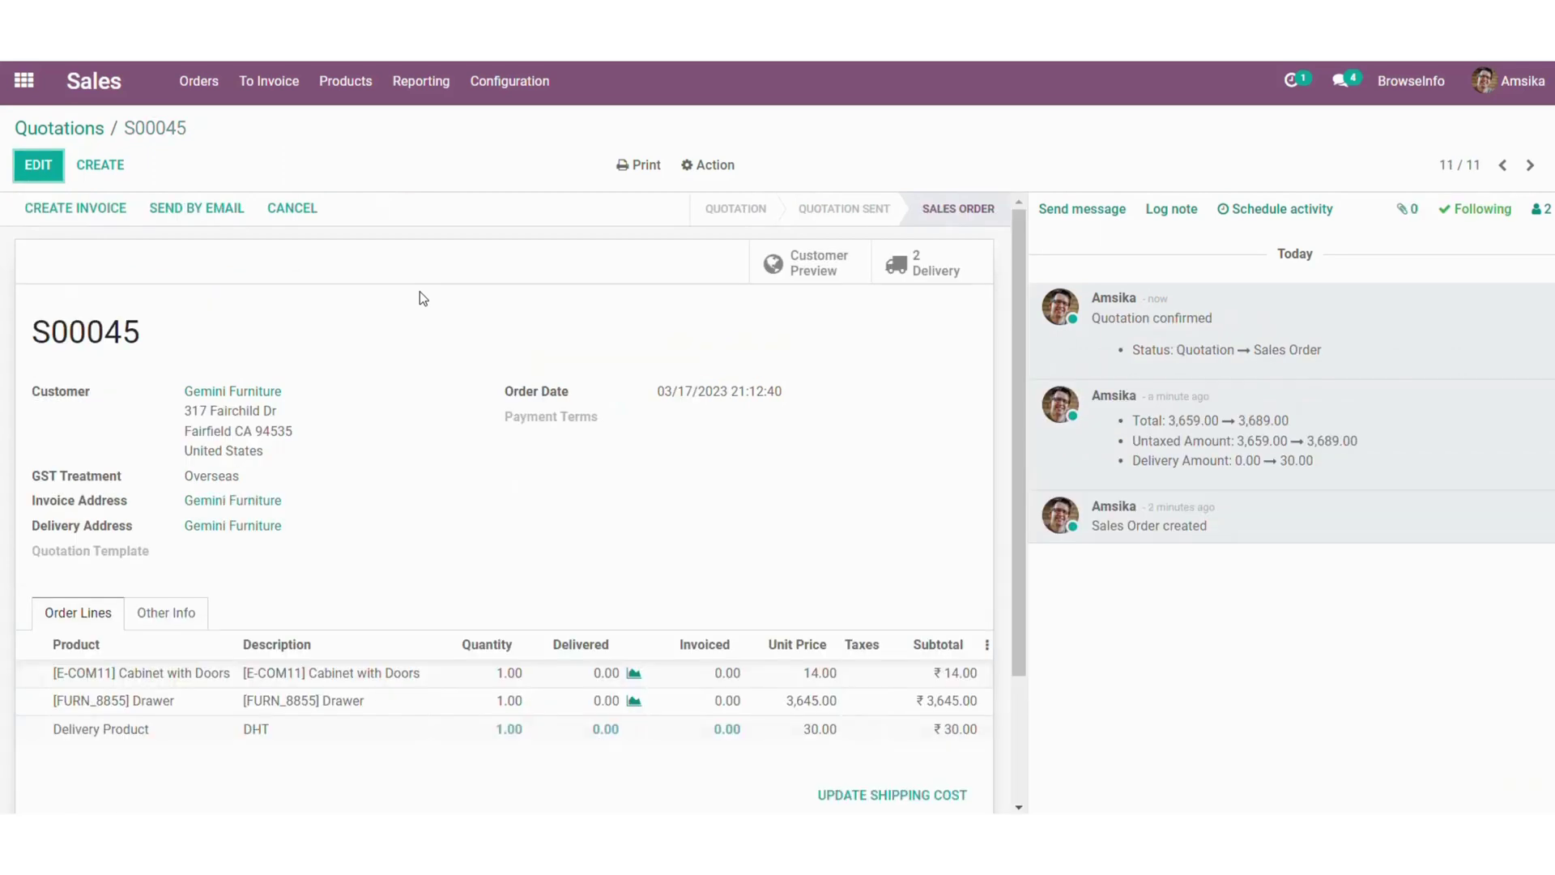
# Confirm the Website setting 'Is Allow' shipping per product is enabled, then return to the apps menu
pyautogui.click(24, 81)
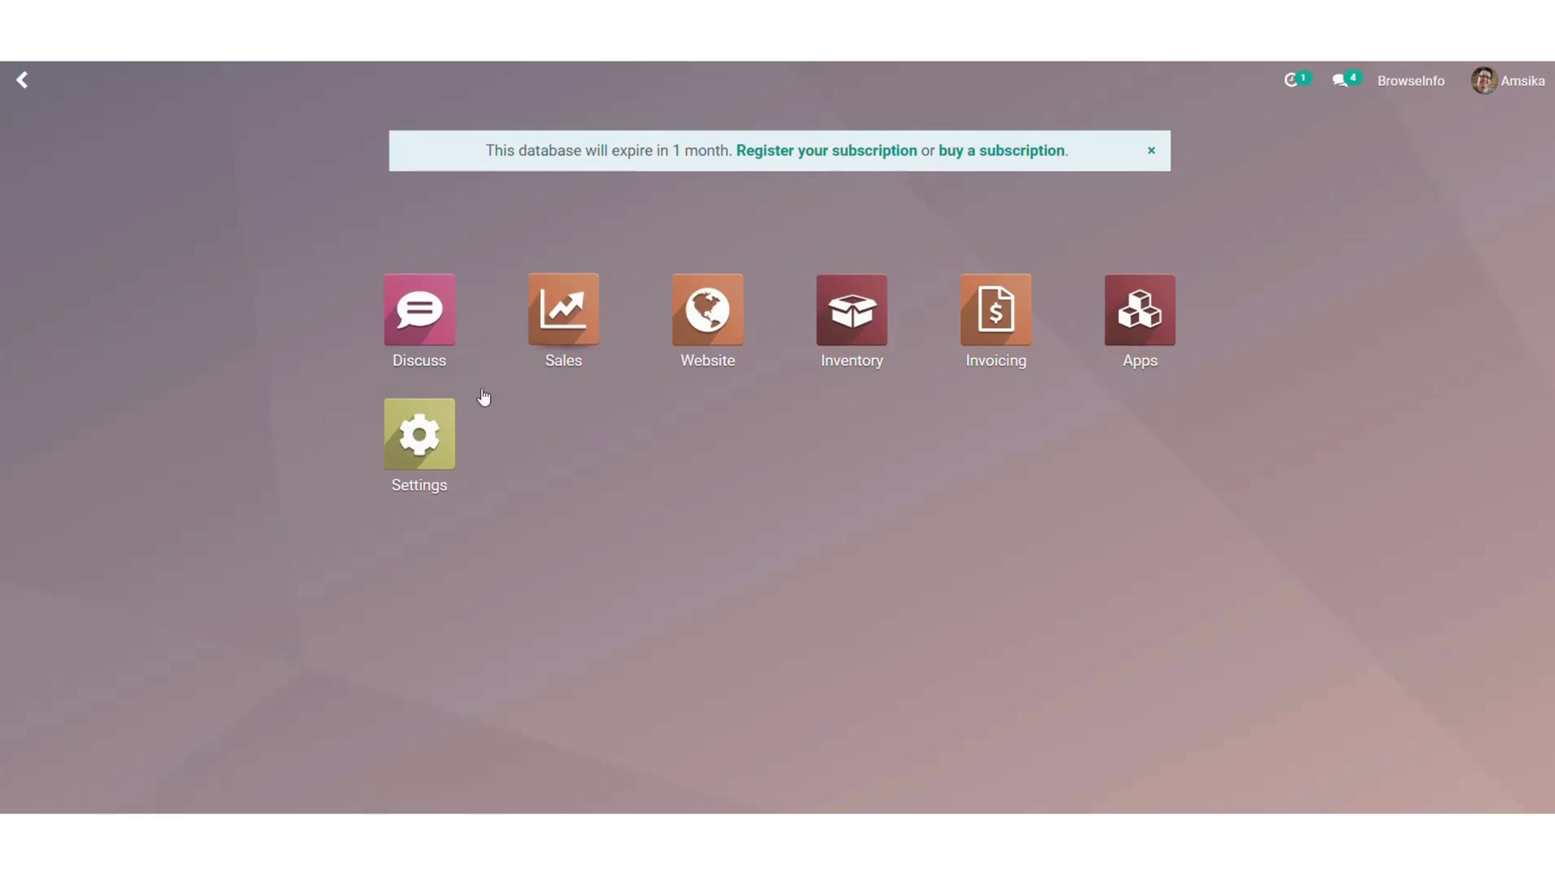
pyautogui.click(444, 454)
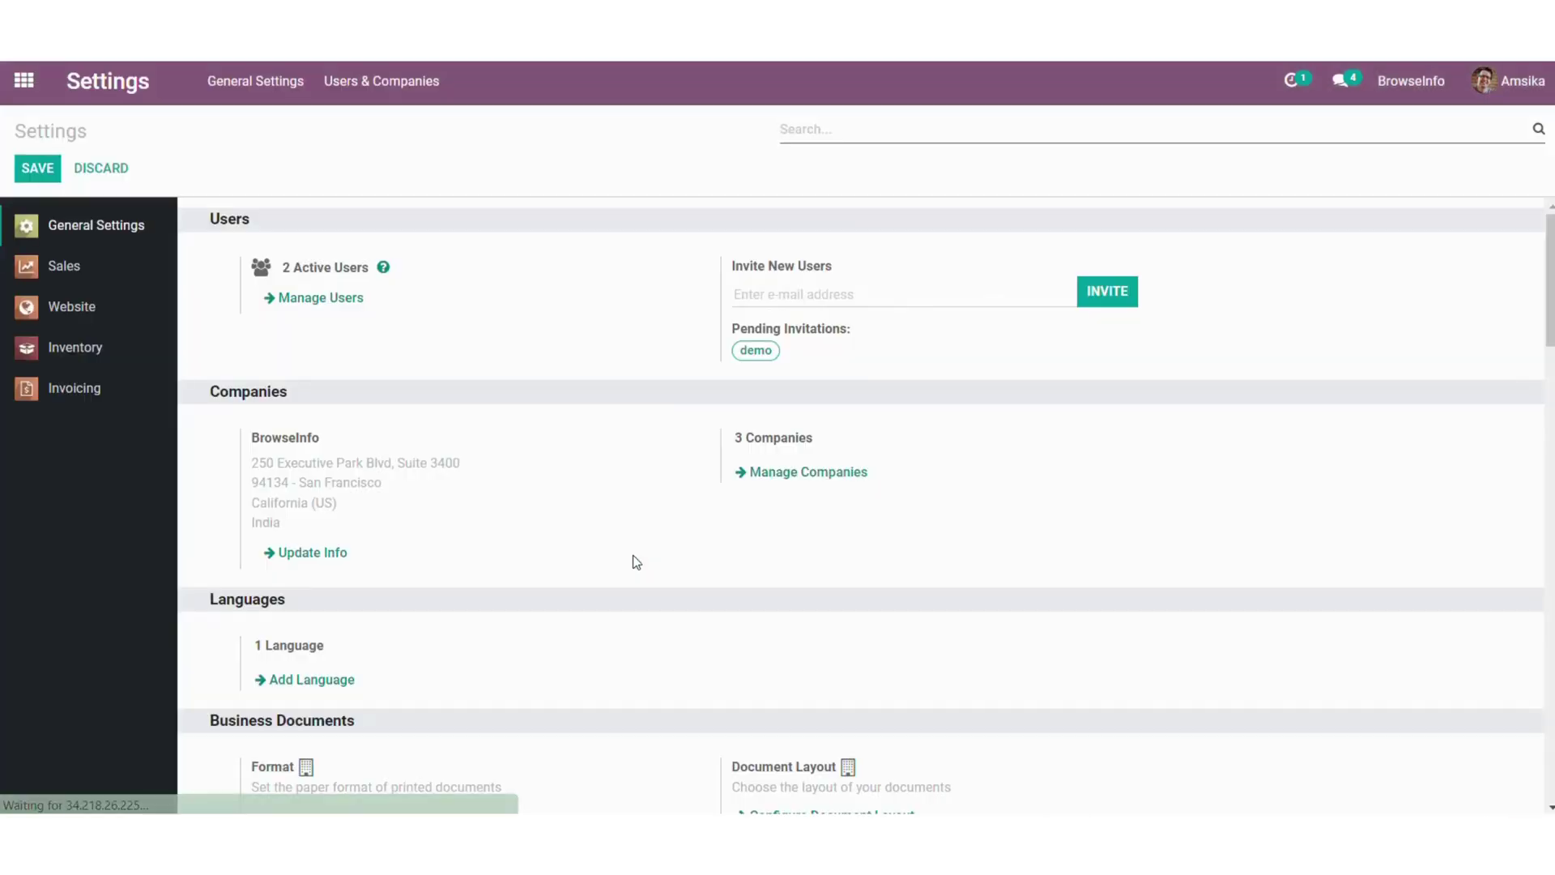
pyautogui.click(105, 314)
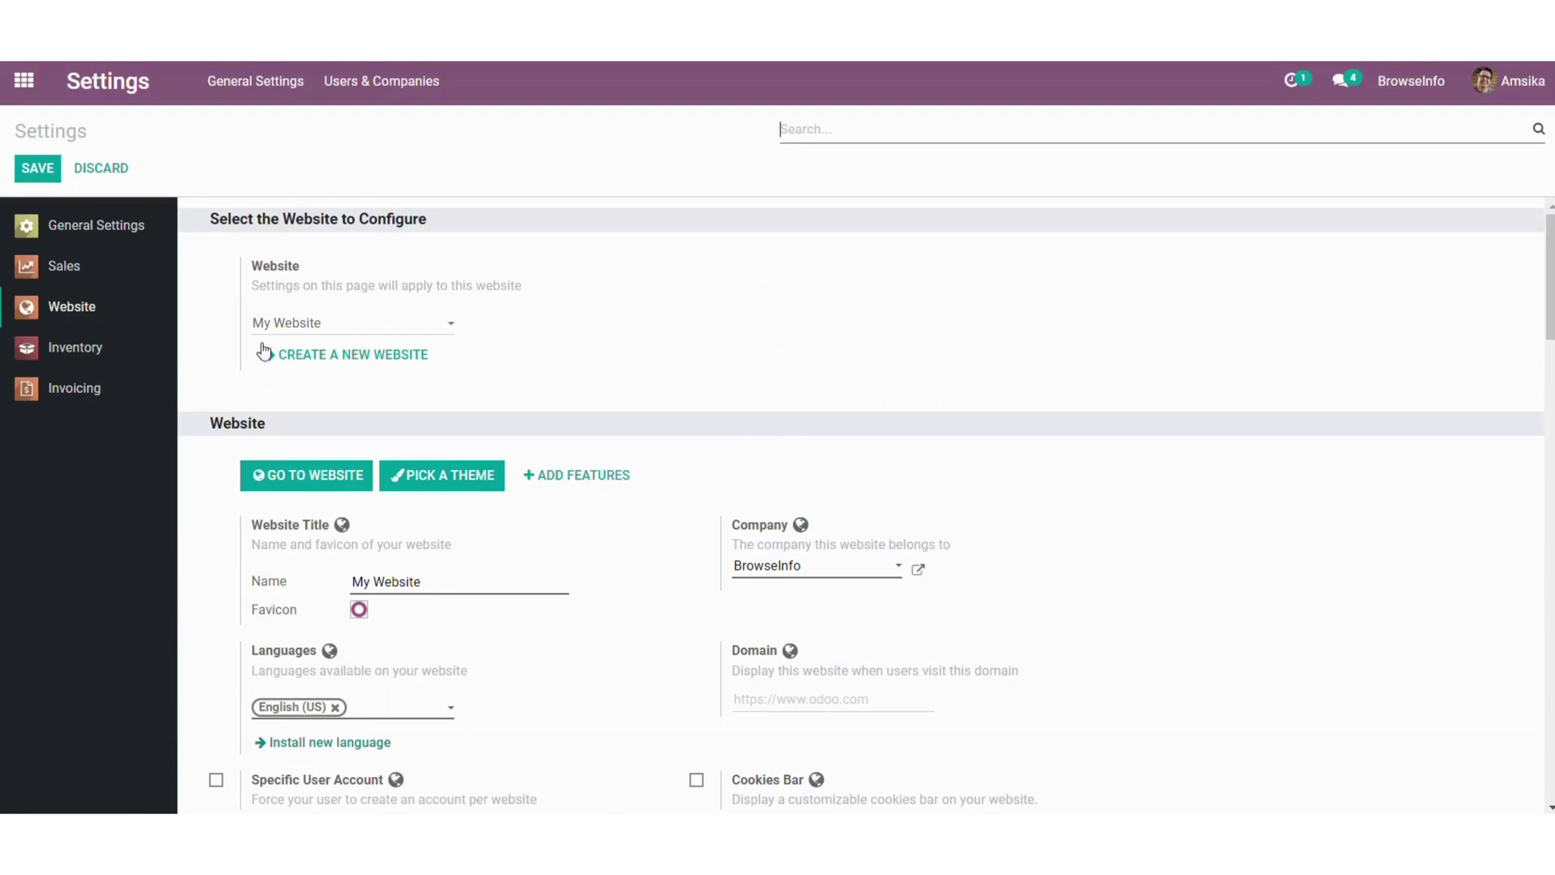
pyautogui.scroll(-3, 616, 488)
pyautogui.scroll(-3, 617, 489)
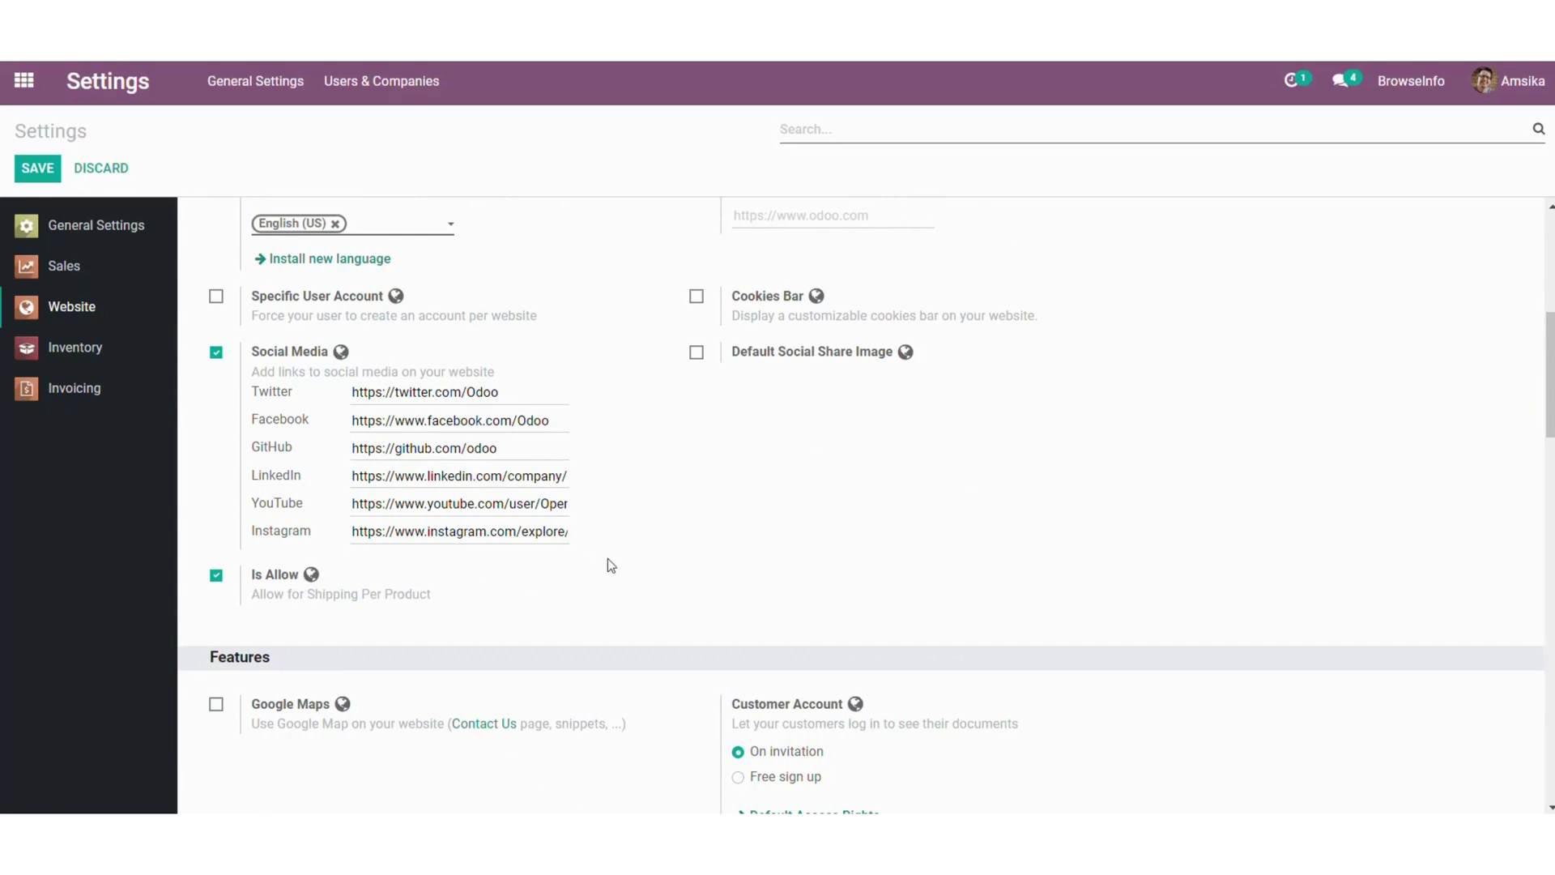
pyautogui.scroll(4, 608, 557)
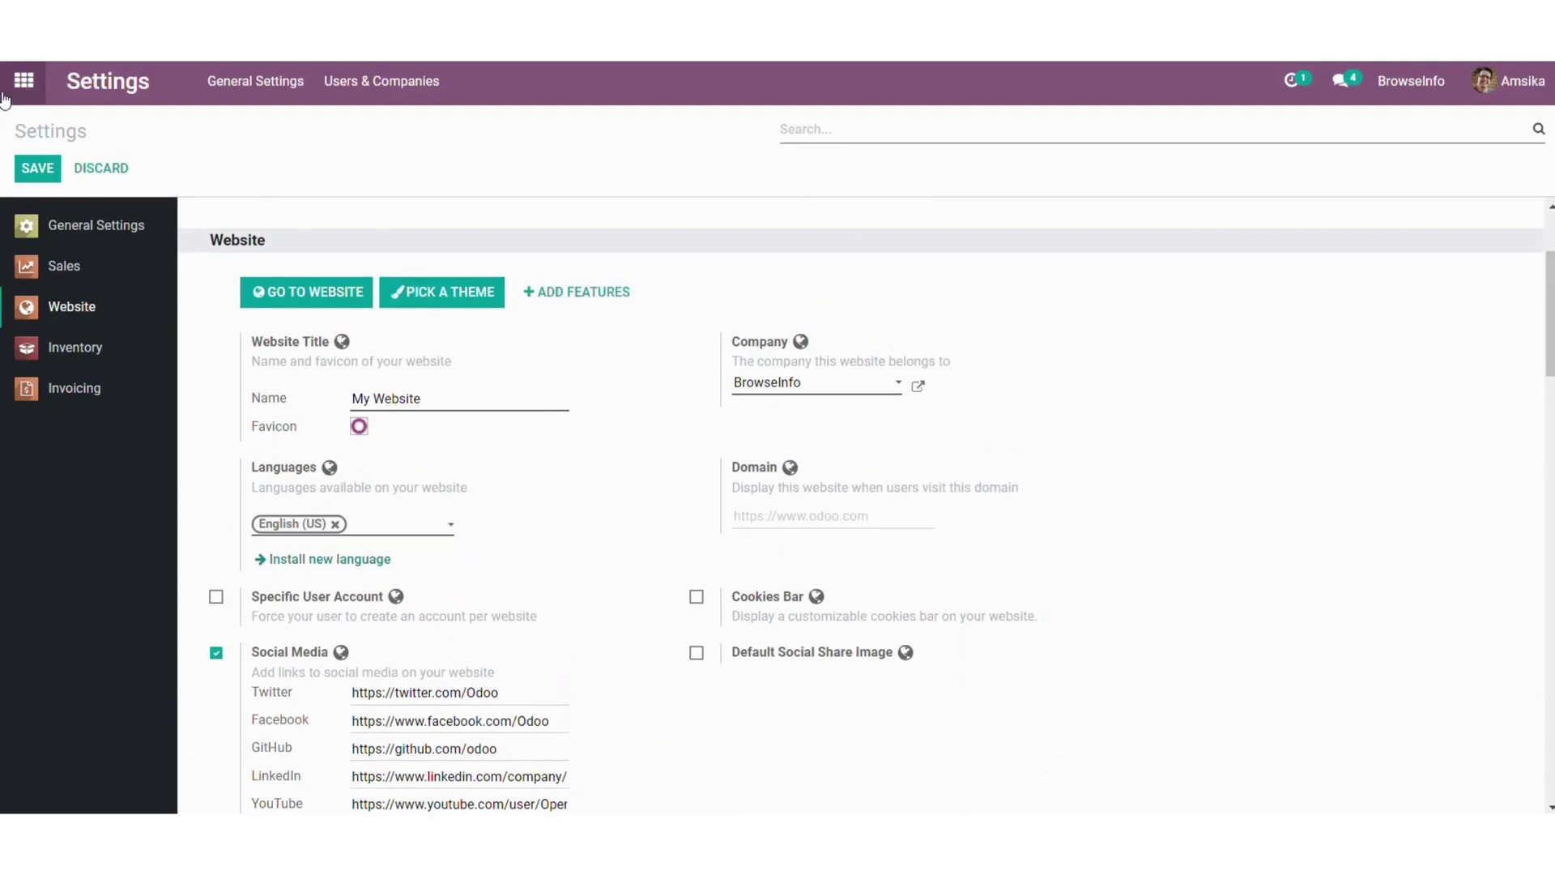
pyautogui.click(4, 93)
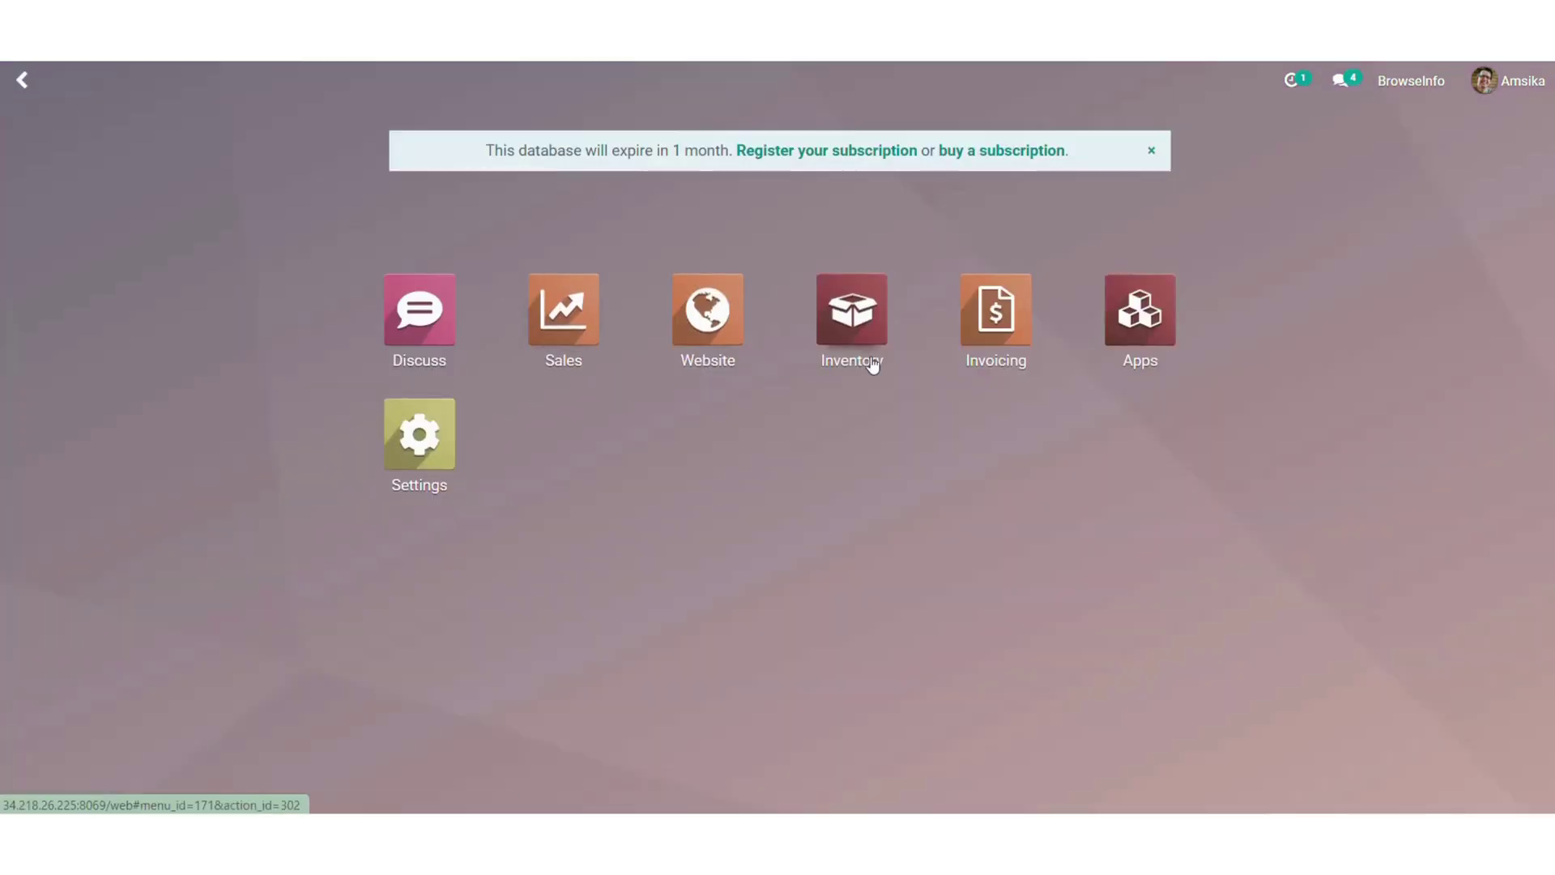
# Add one Drawer from the website shop to the cart, reaching a ₹3,645.00 order review
pyautogui.click(680, 317)
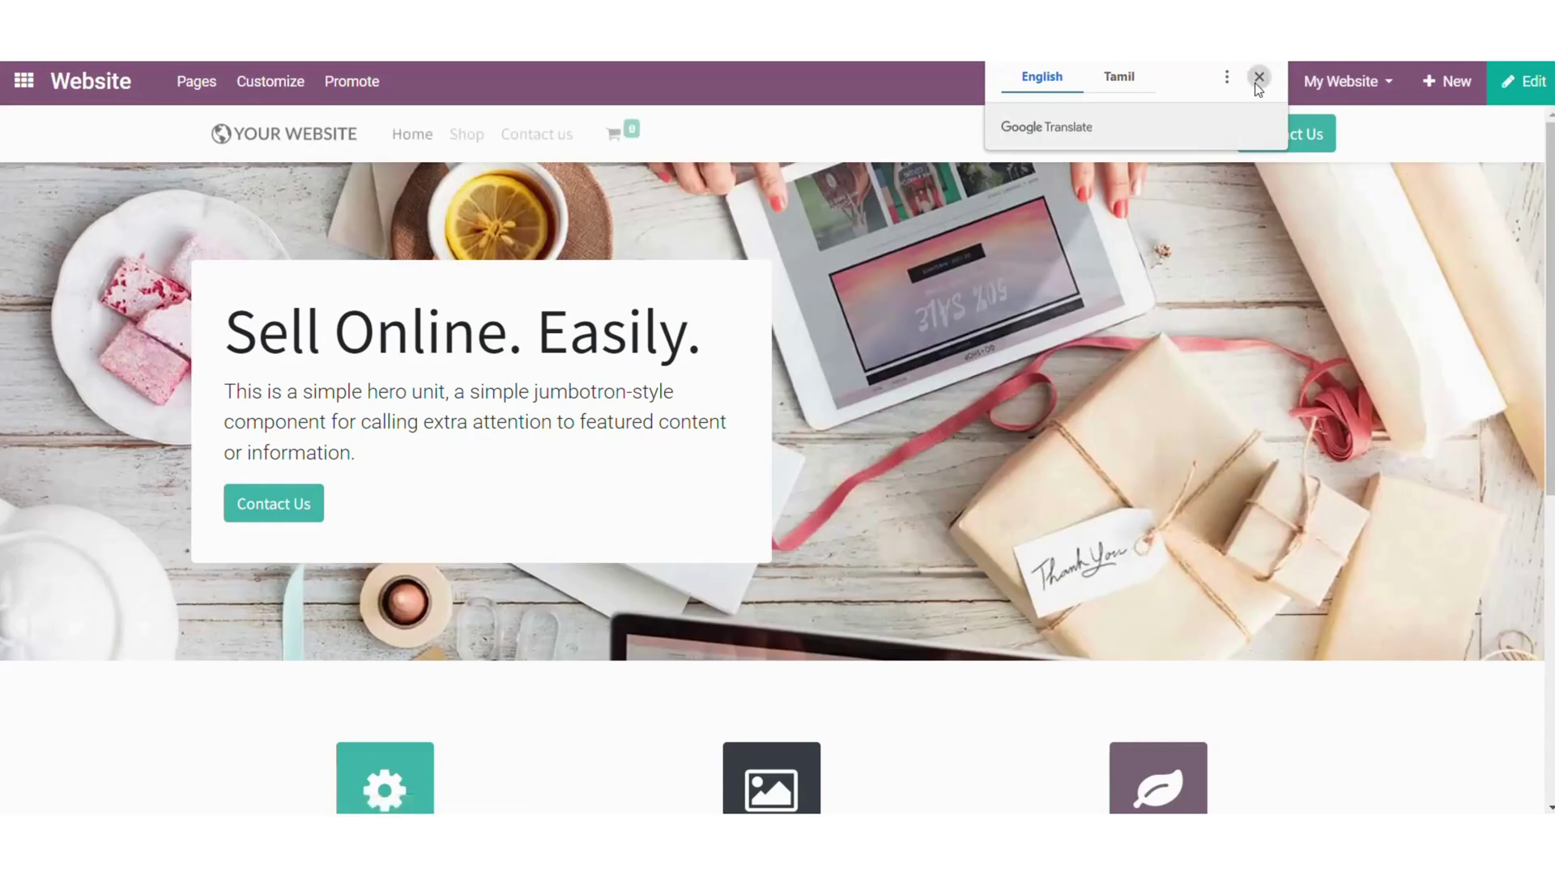
pyautogui.click(1260, 77)
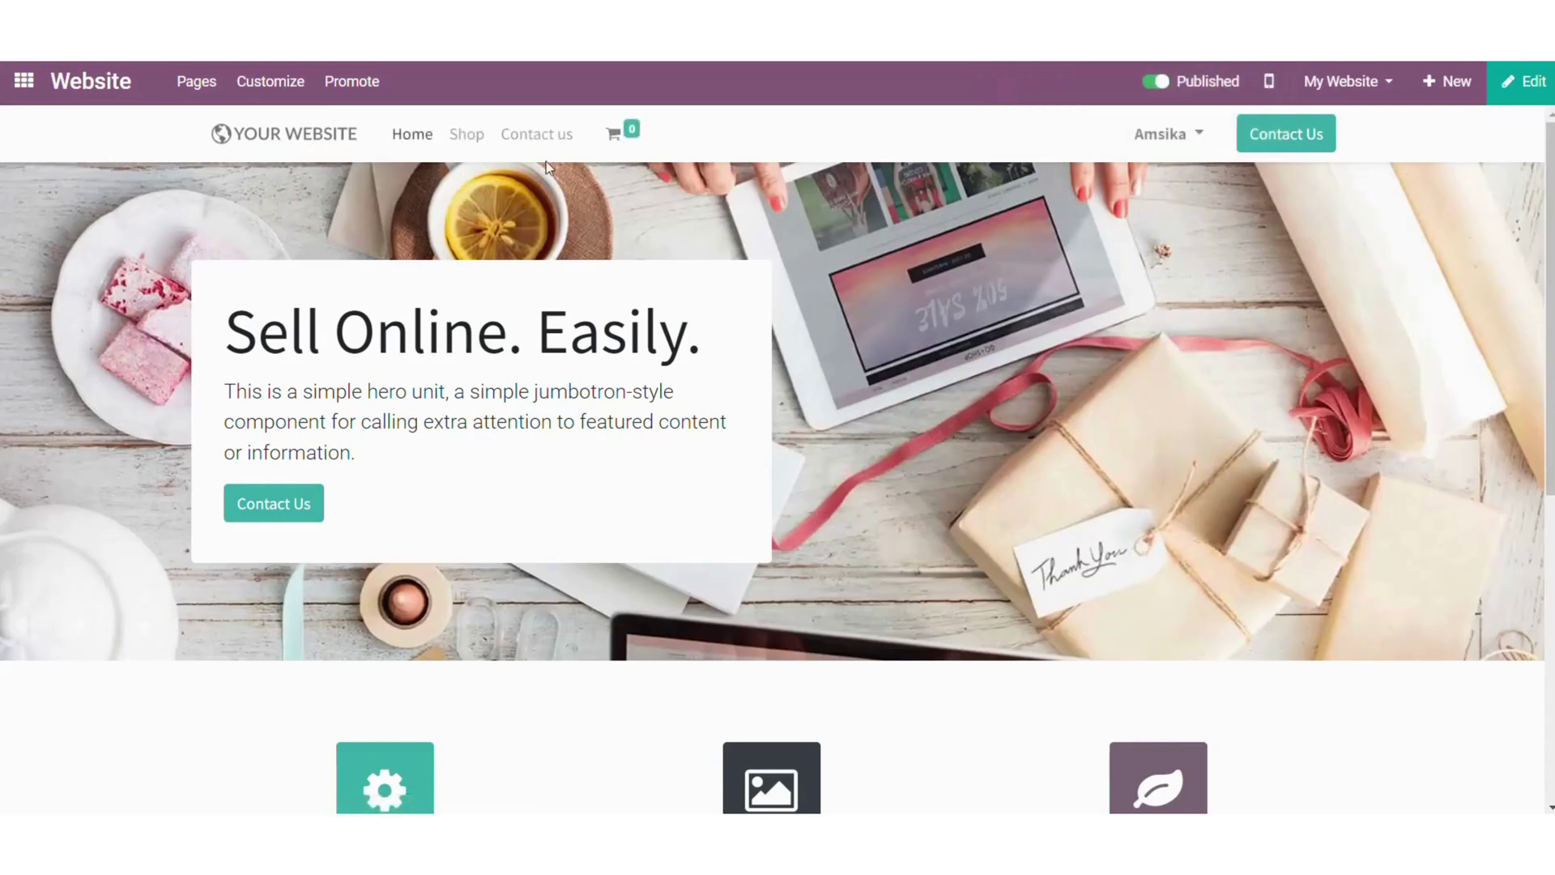
pyautogui.click(469, 151)
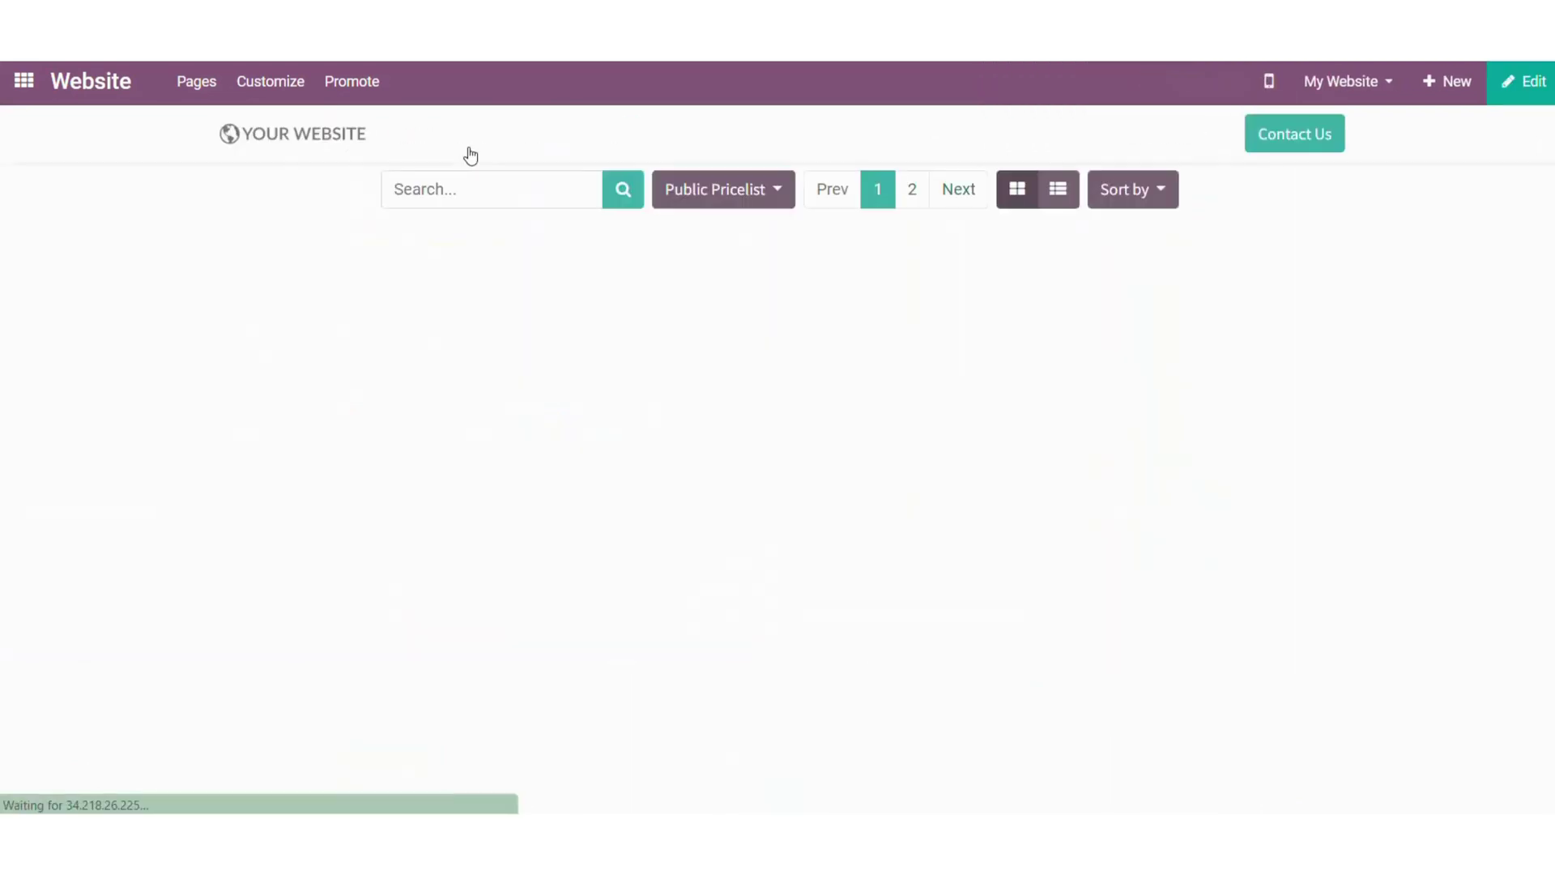
pyautogui.scroll(-1, 810, 597)
pyautogui.scroll(-6, 810, 598)
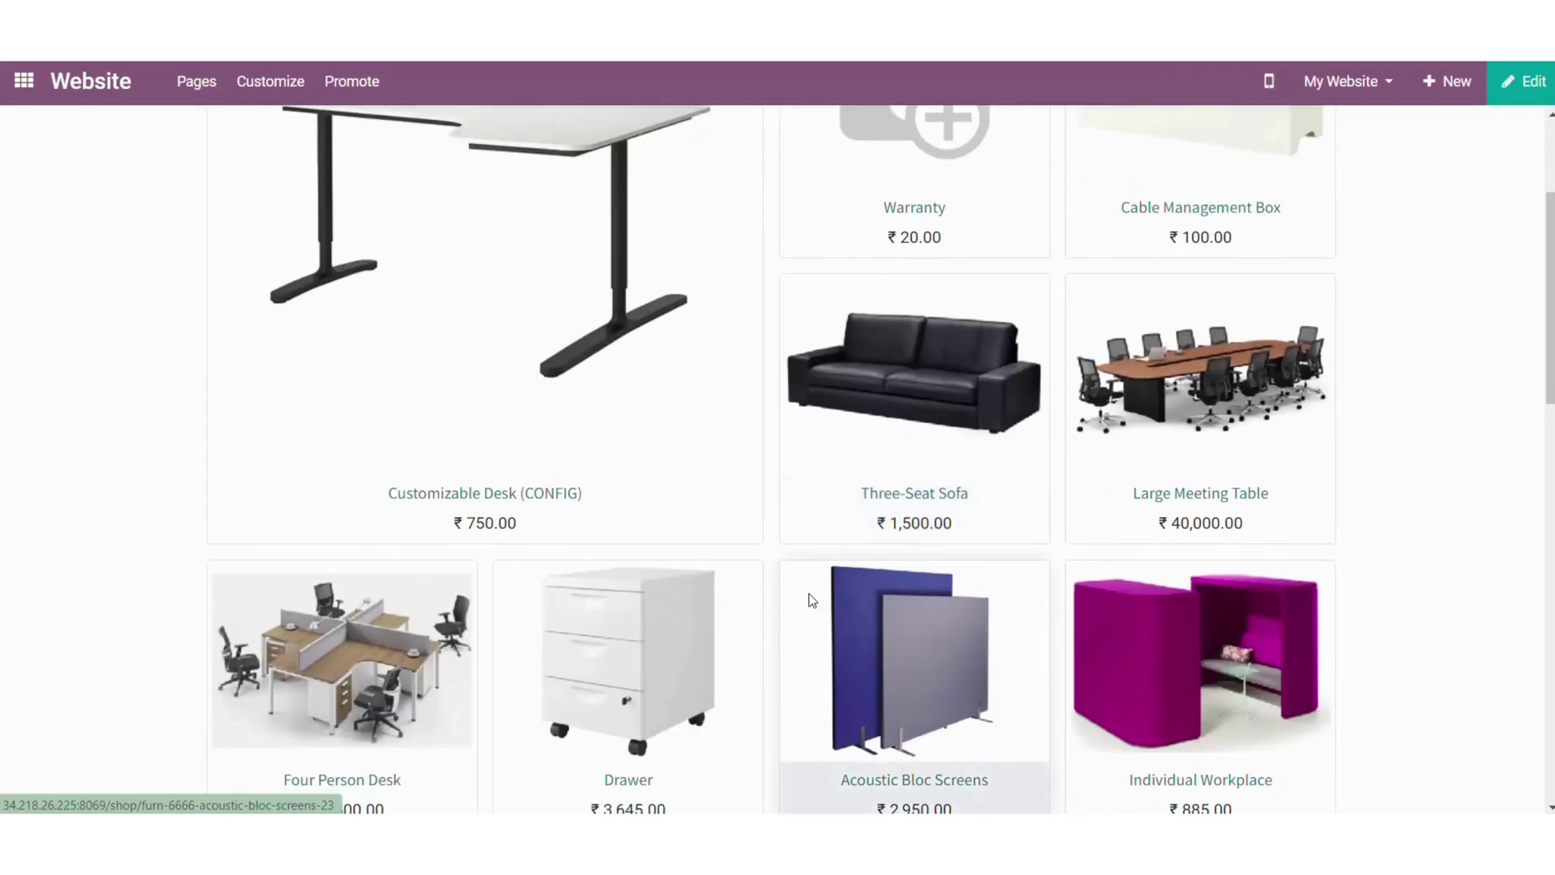
pyautogui.scroll(4, 656, 364)
pyautogui.scroll(-2, 660, 377)
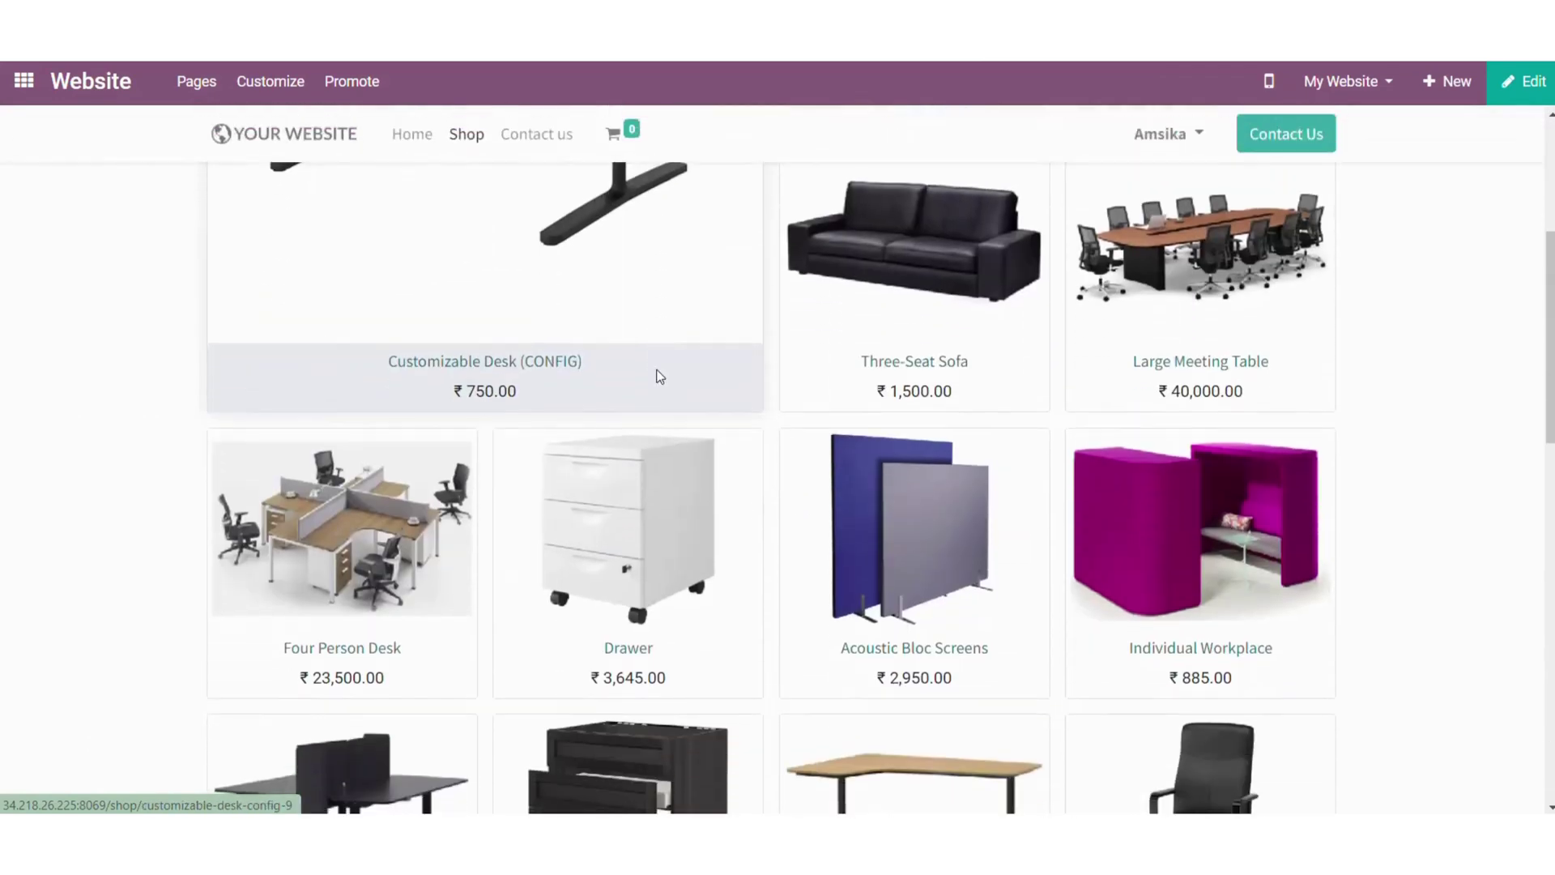
pyautogui.click(652, 536)
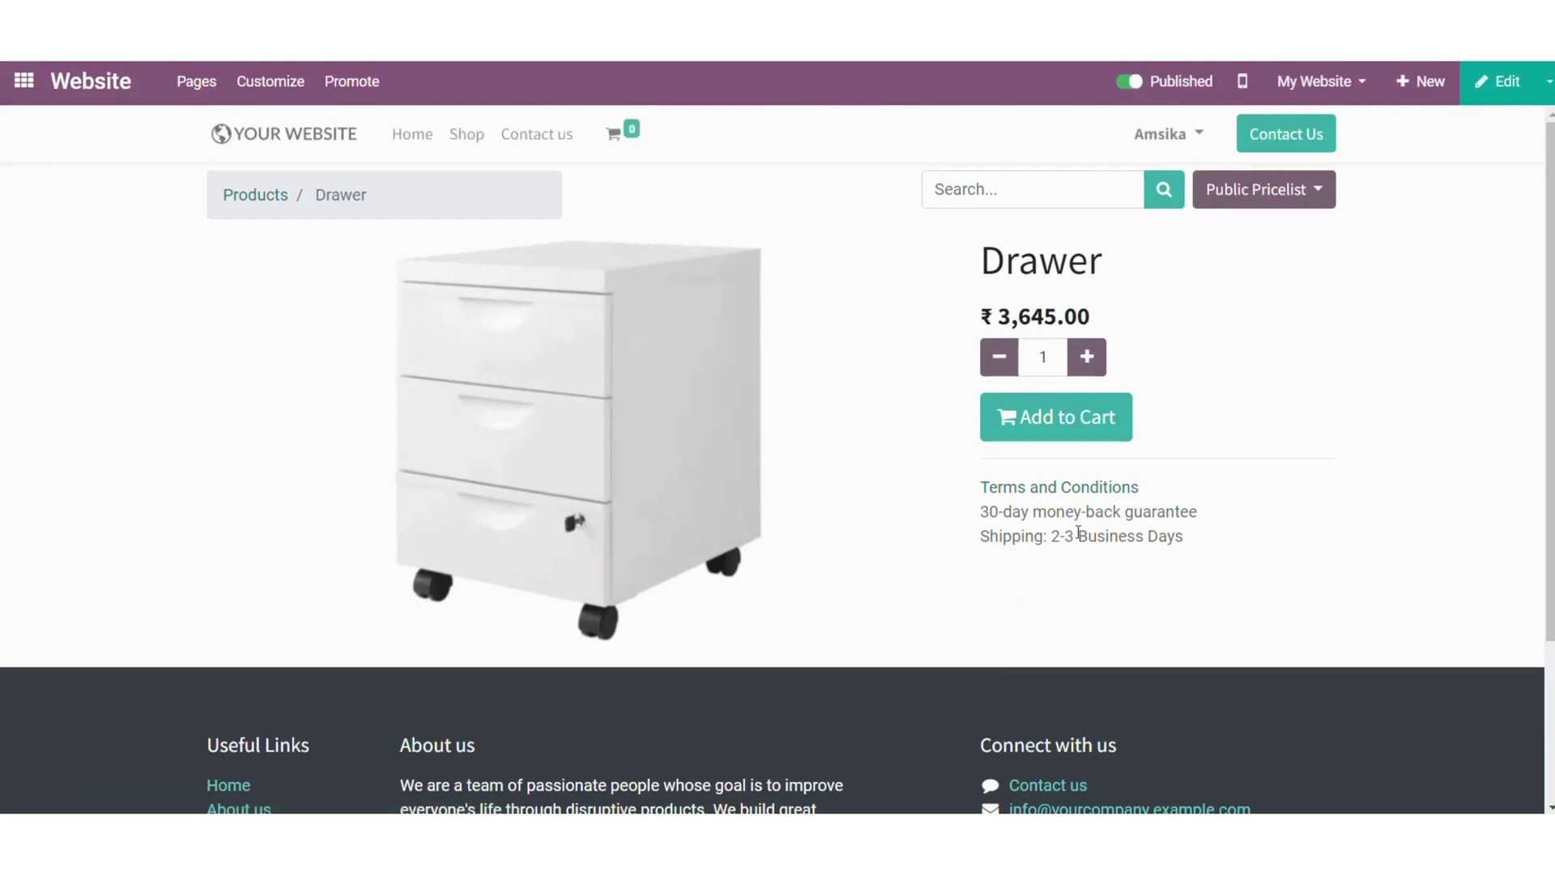
pyautogui.click(1020, 434)
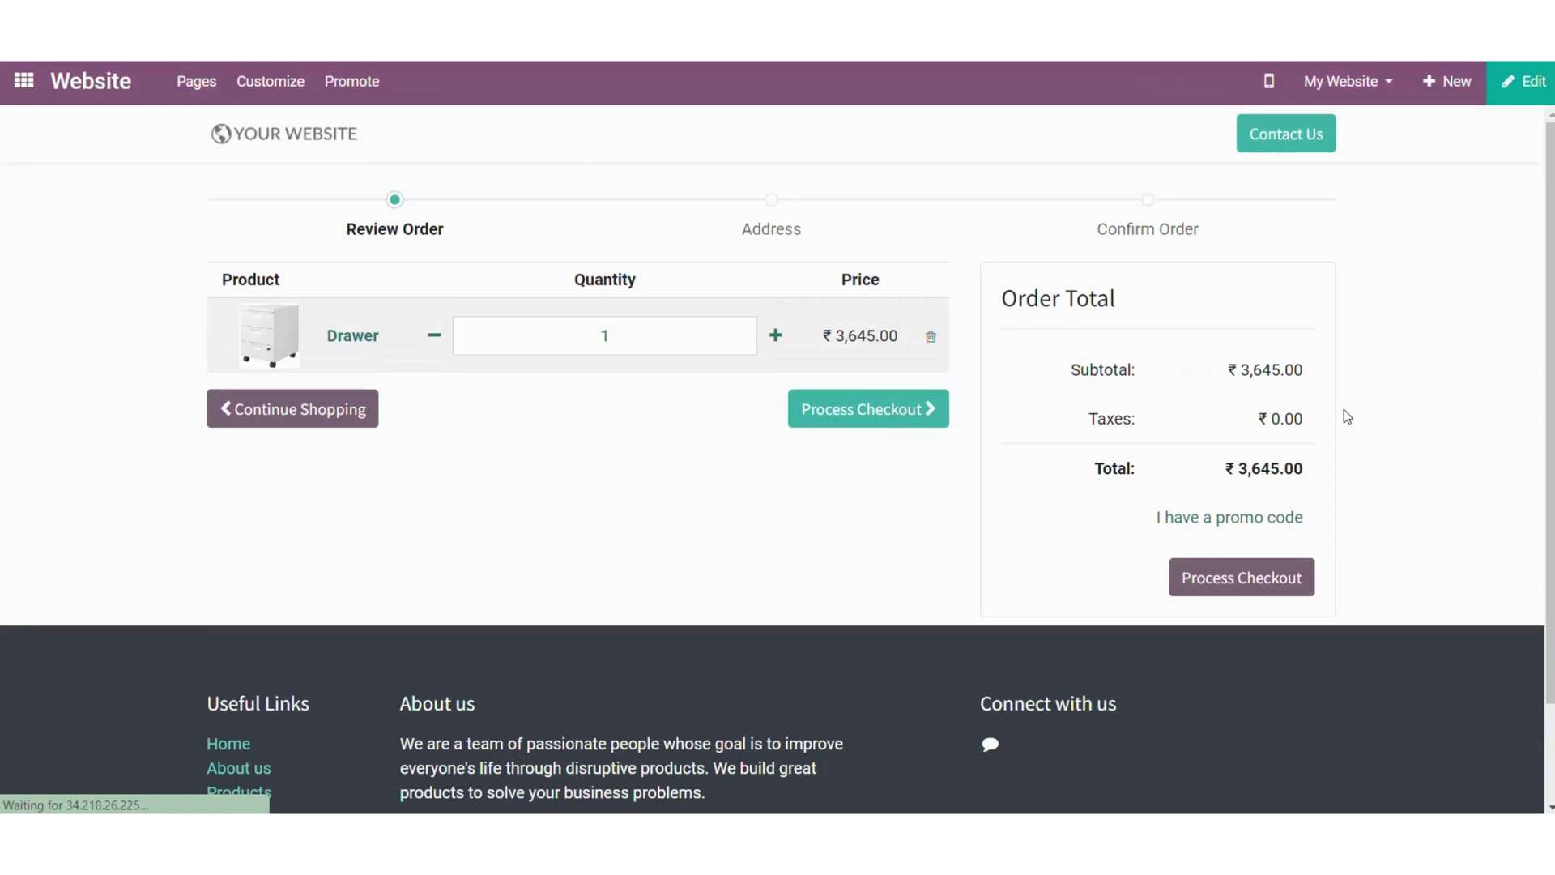
# Check out the Drawer with The Poste delivery (₹20.00, total ₹3,665.00) and pay now
pyautogui.click(891, 410)
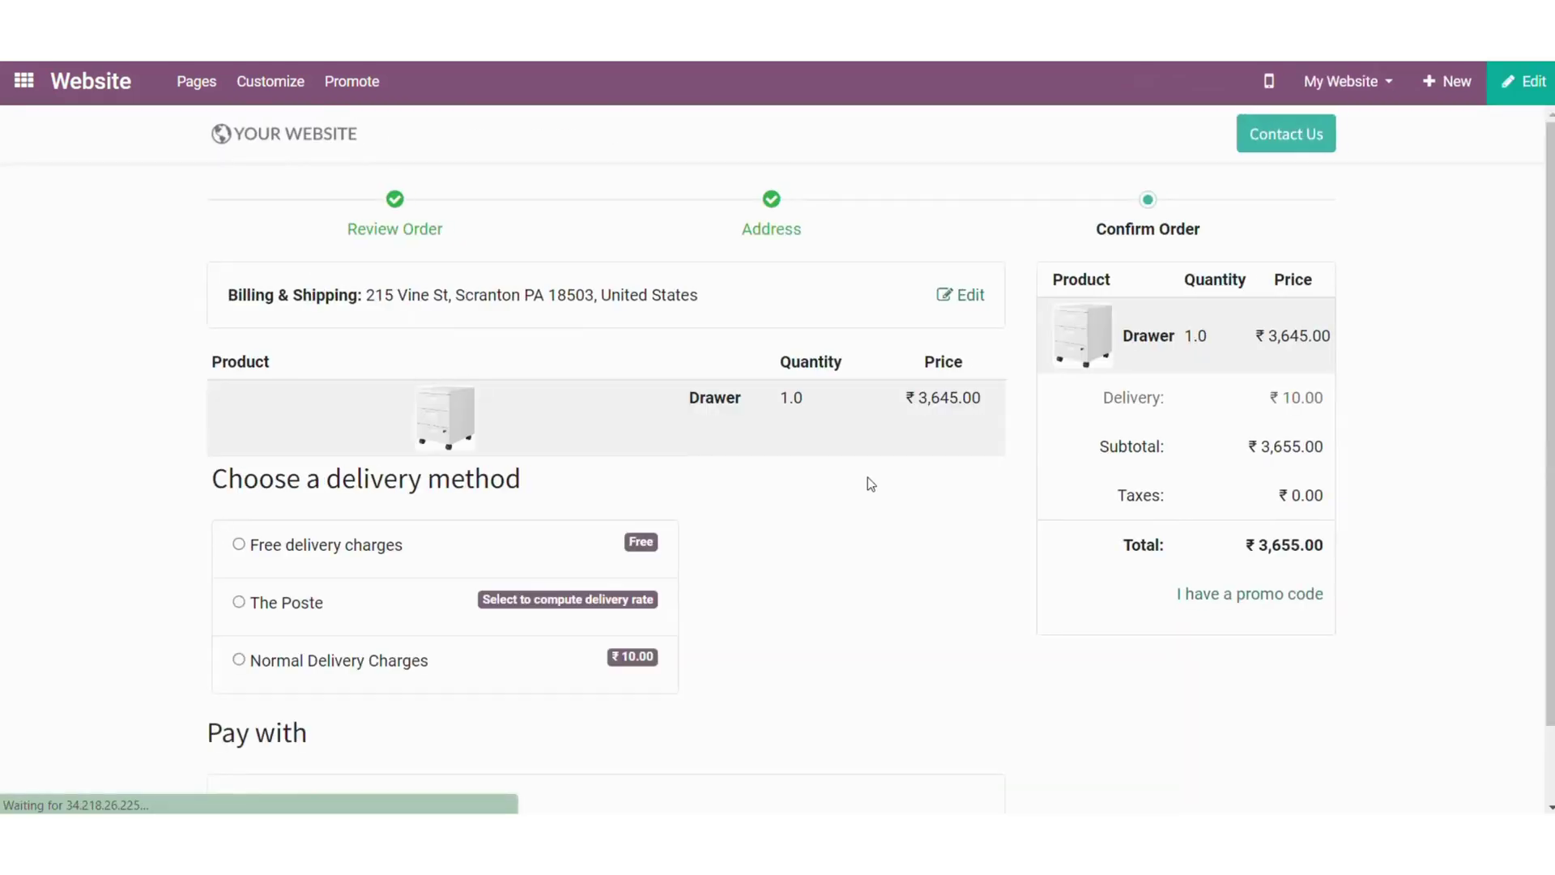
pyautogui.scroll(-1, 746, 537)
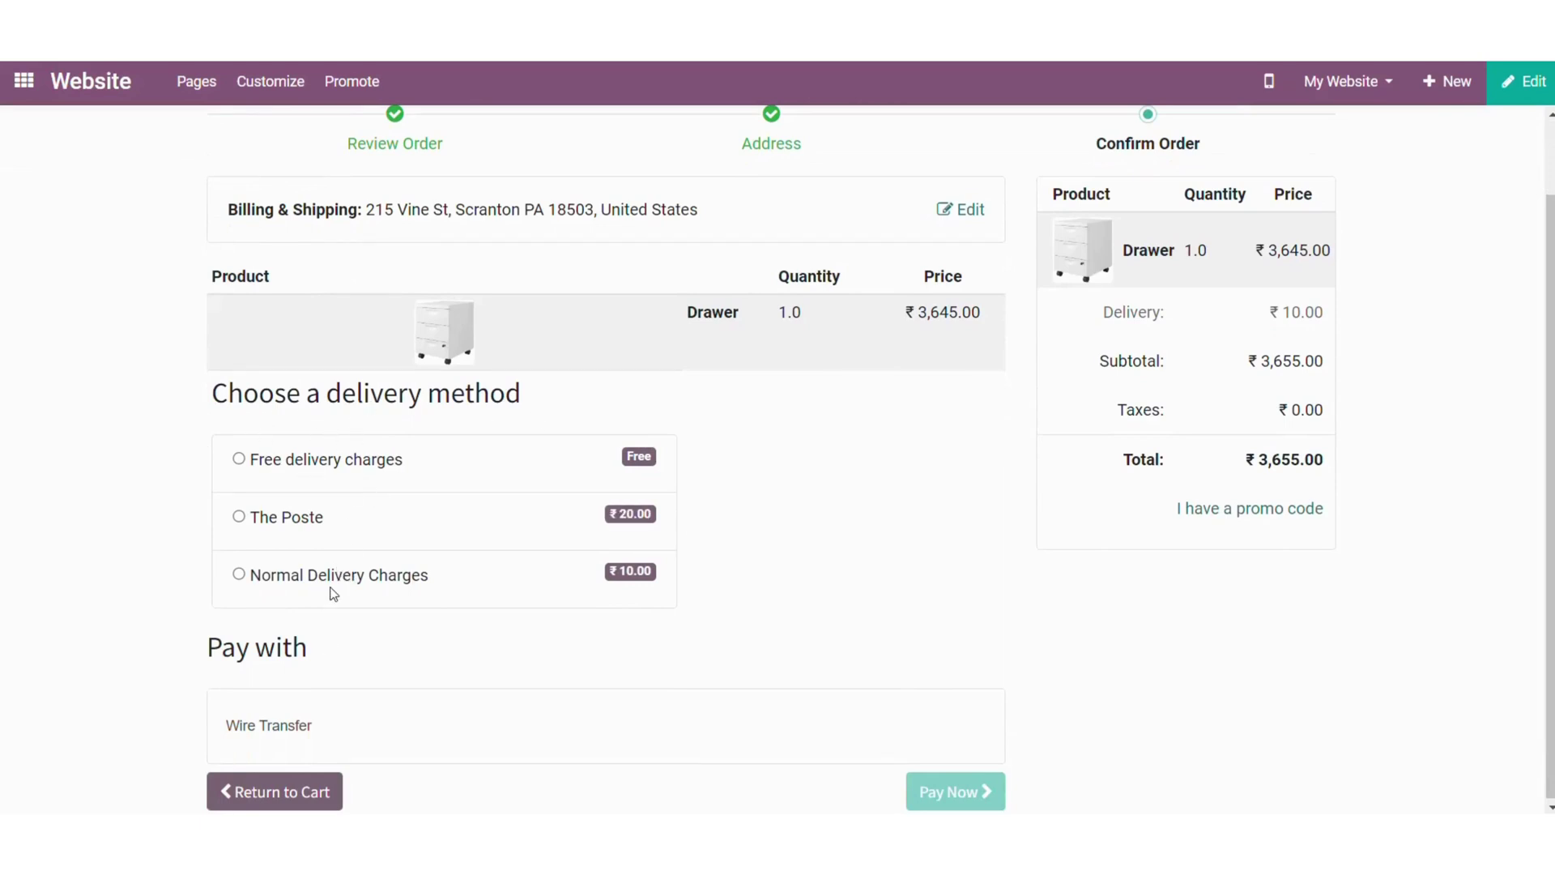
pyautogui.click(280, 466)
pyautogui.click(239, 459)
pyautogui.scroll(1, 584, 442)
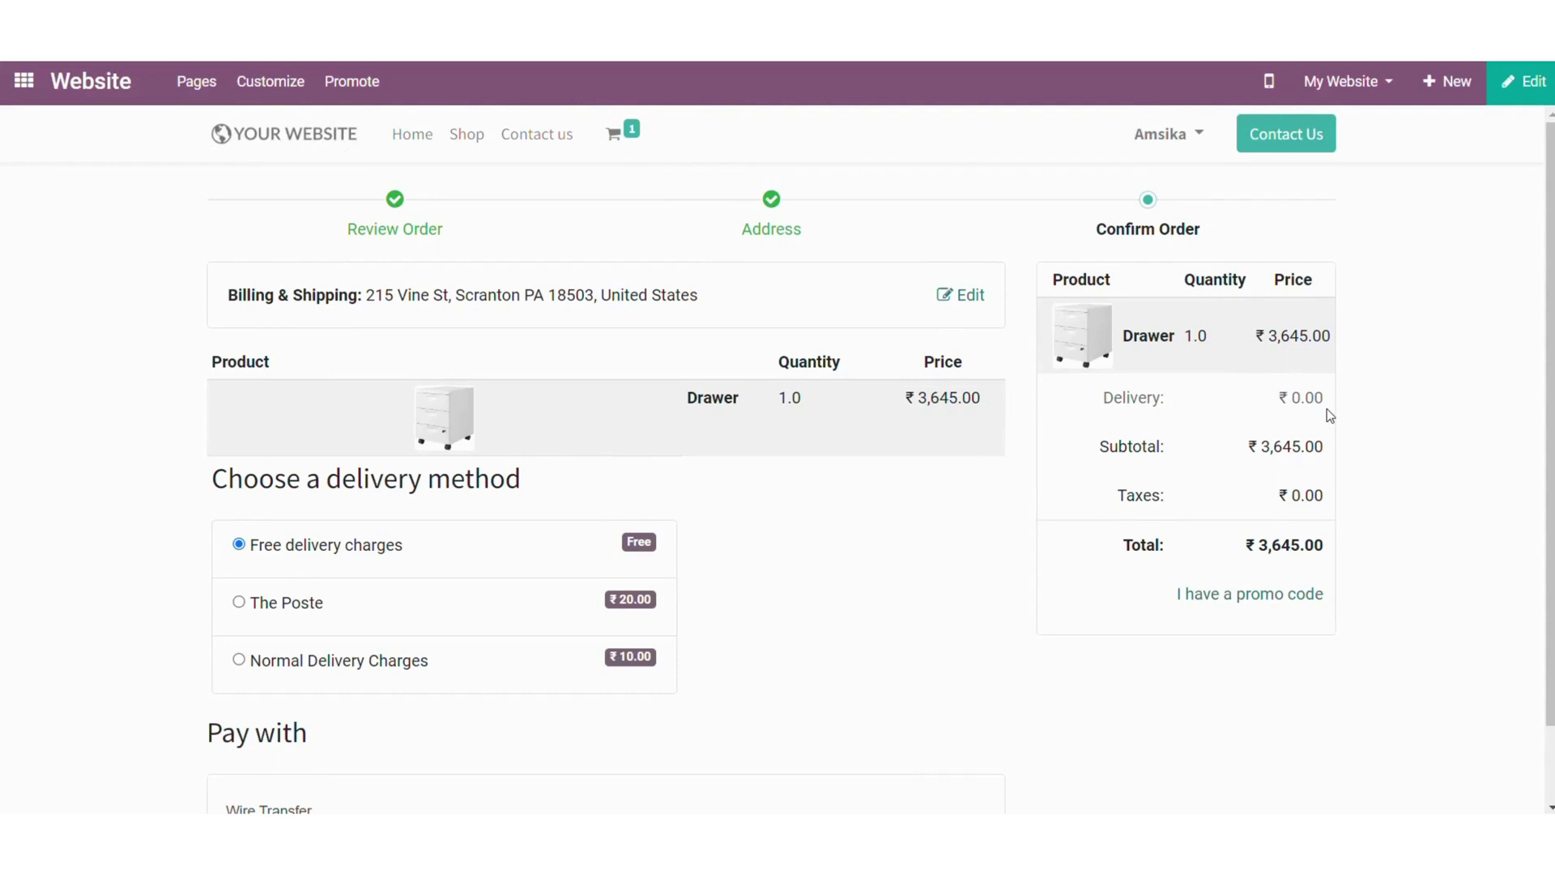
pyautogui.click(239, 602)
pyautogui.scroll(-1, 896, 504)
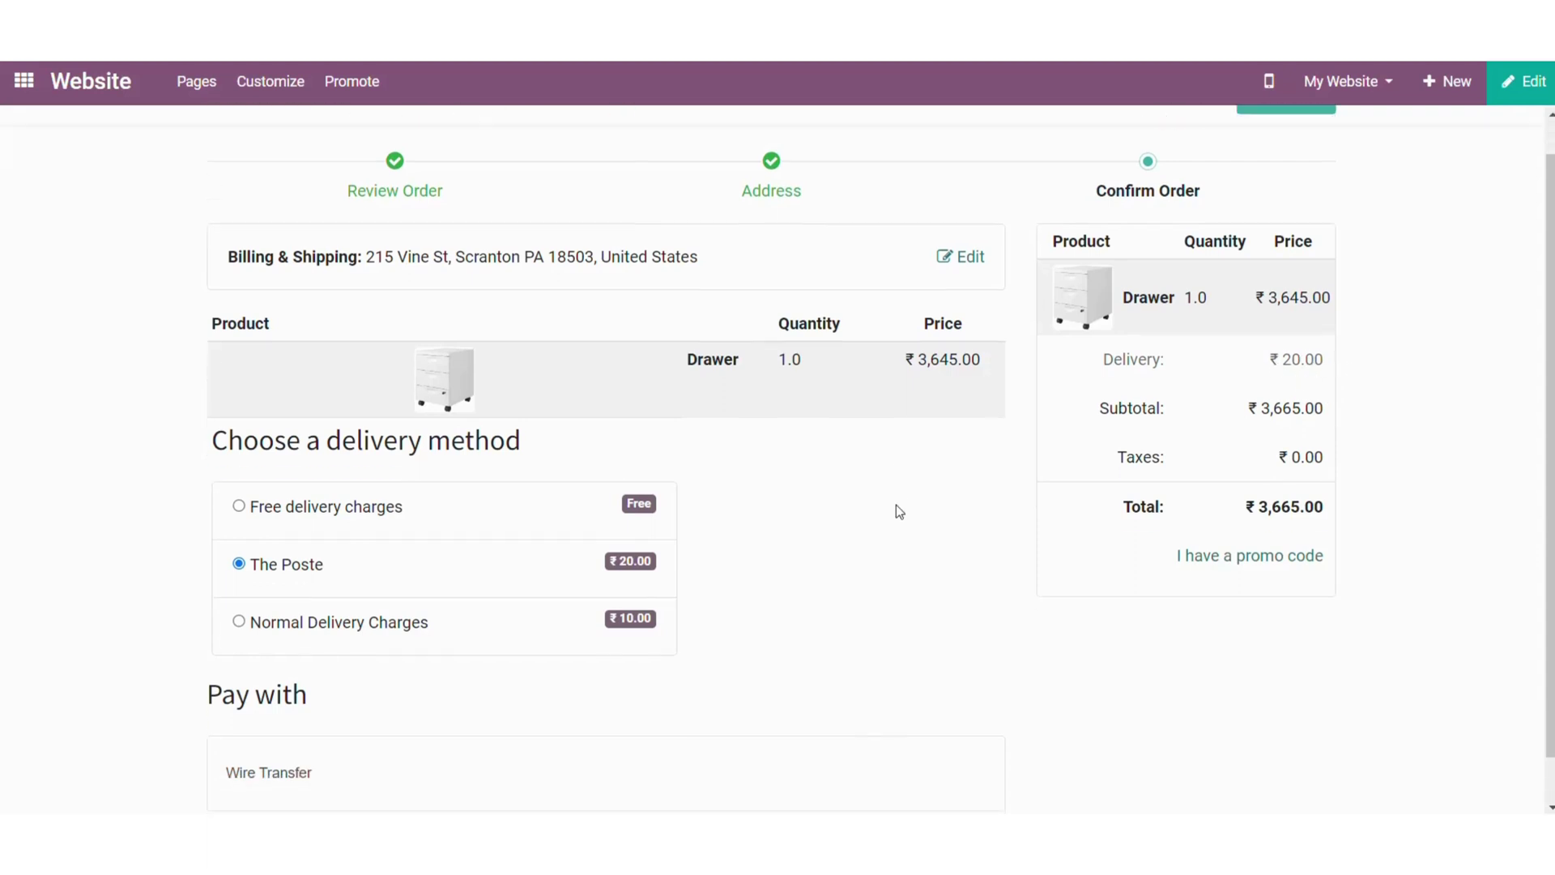
pyautogui.click(962, 792)
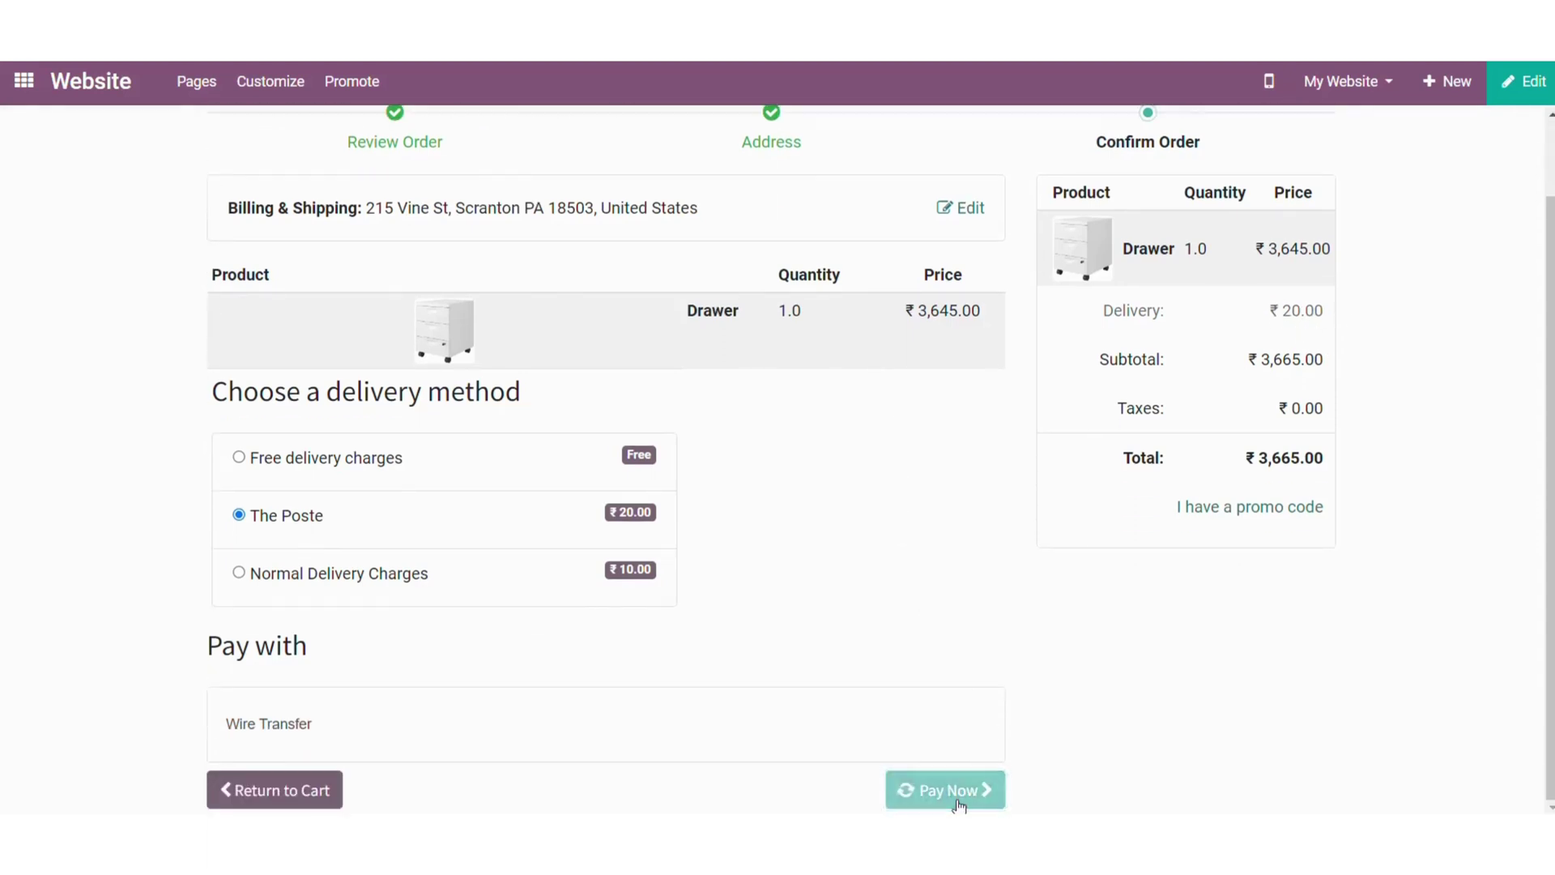